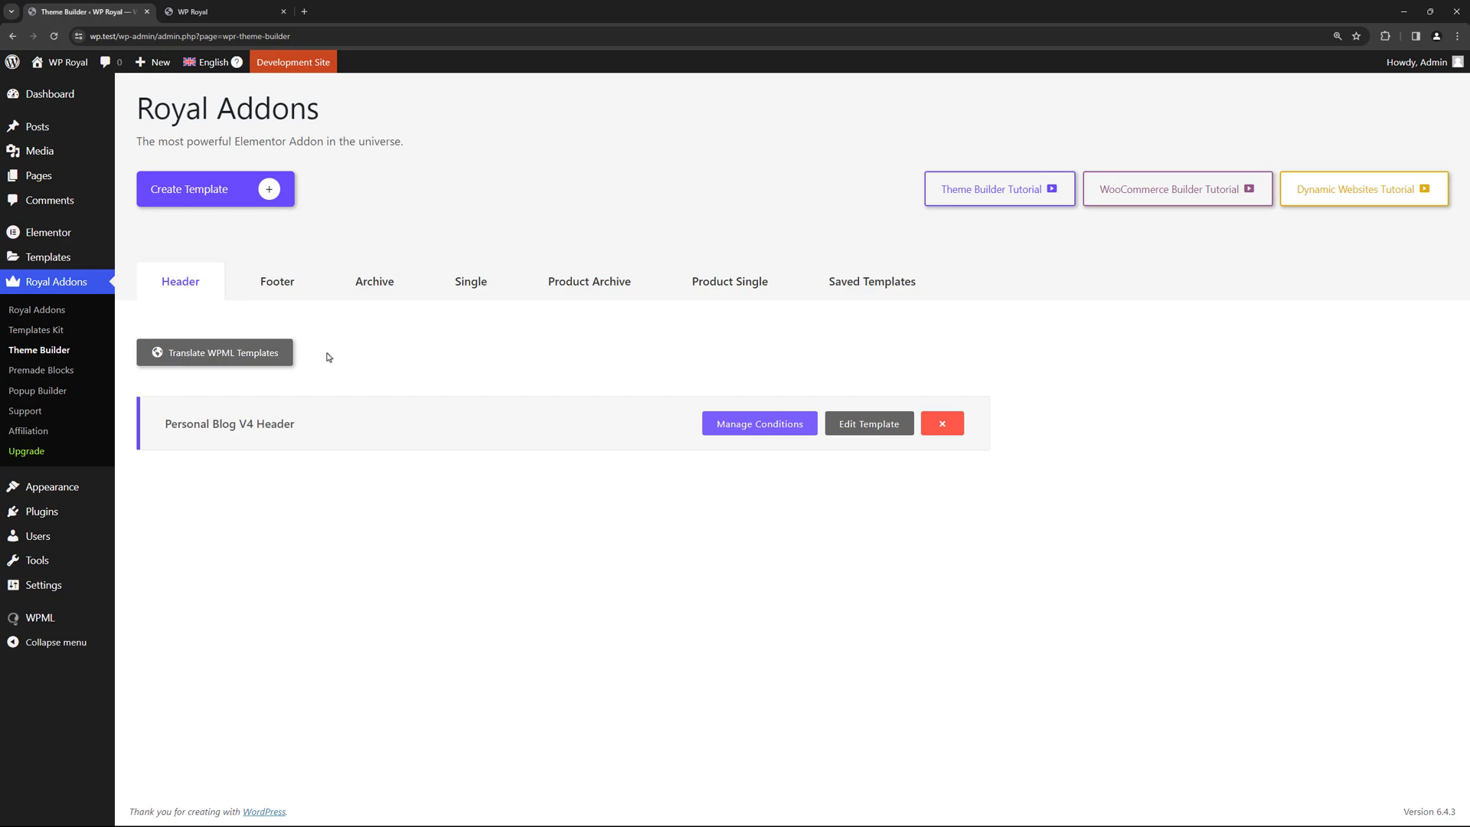
Show the Theme Builder's Archive templates: Category/Tag, Search and Blog.
left_click(277, 284)
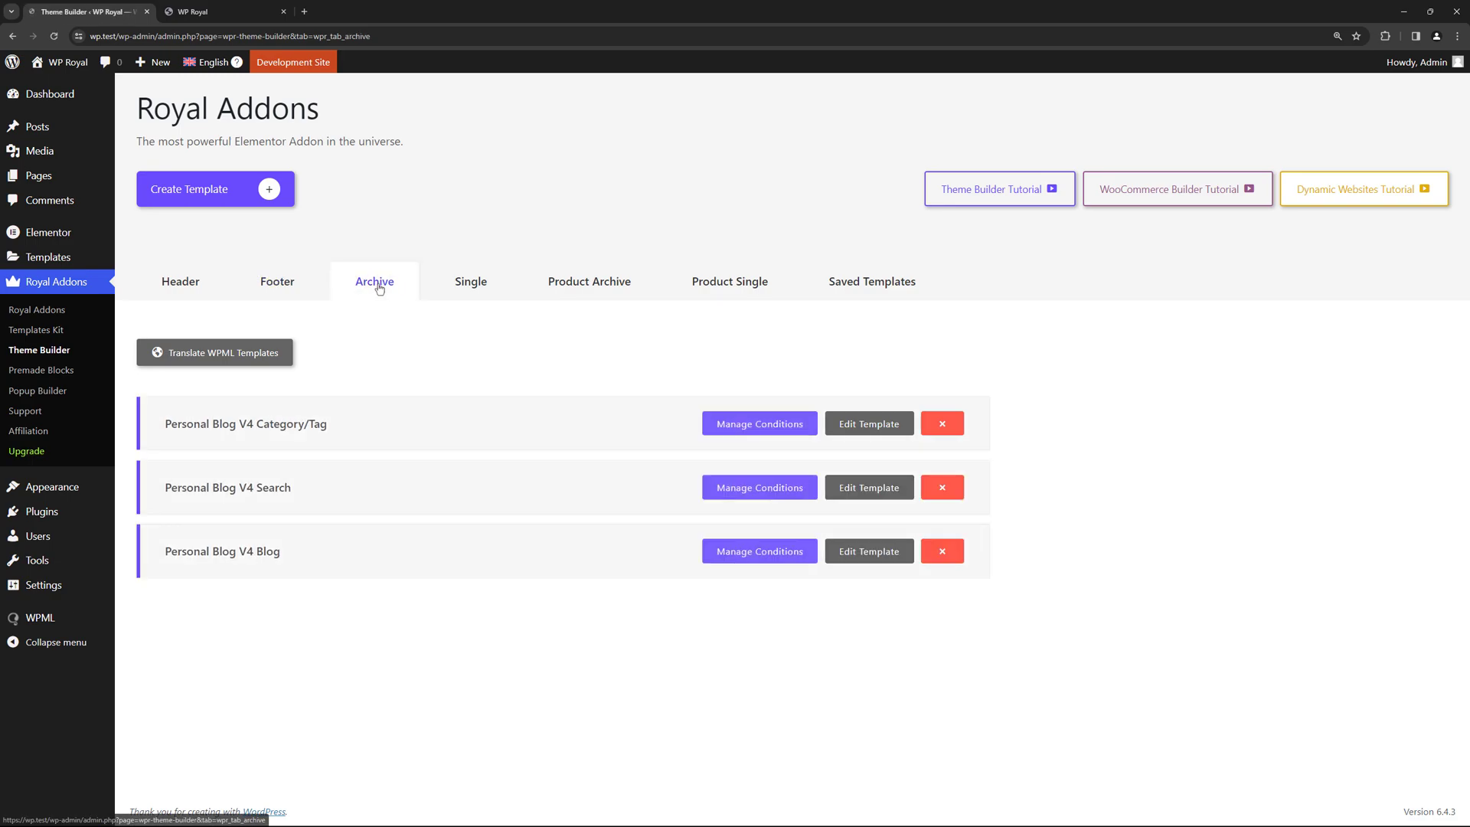
Check the active plugins list, glance at the front-end homepage, then close its tab.
left_click(60, 517)
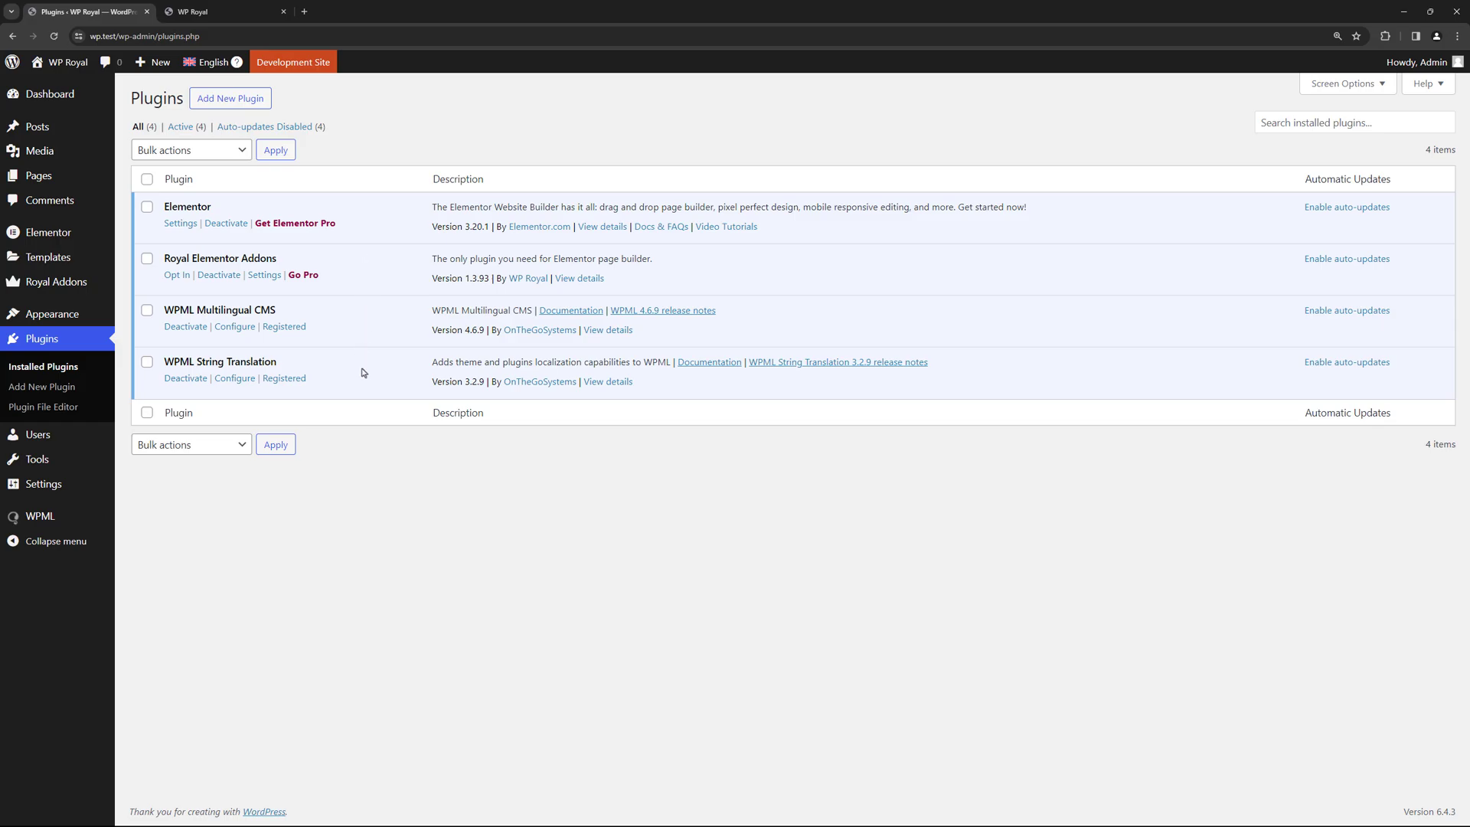
left_click(245, 17)
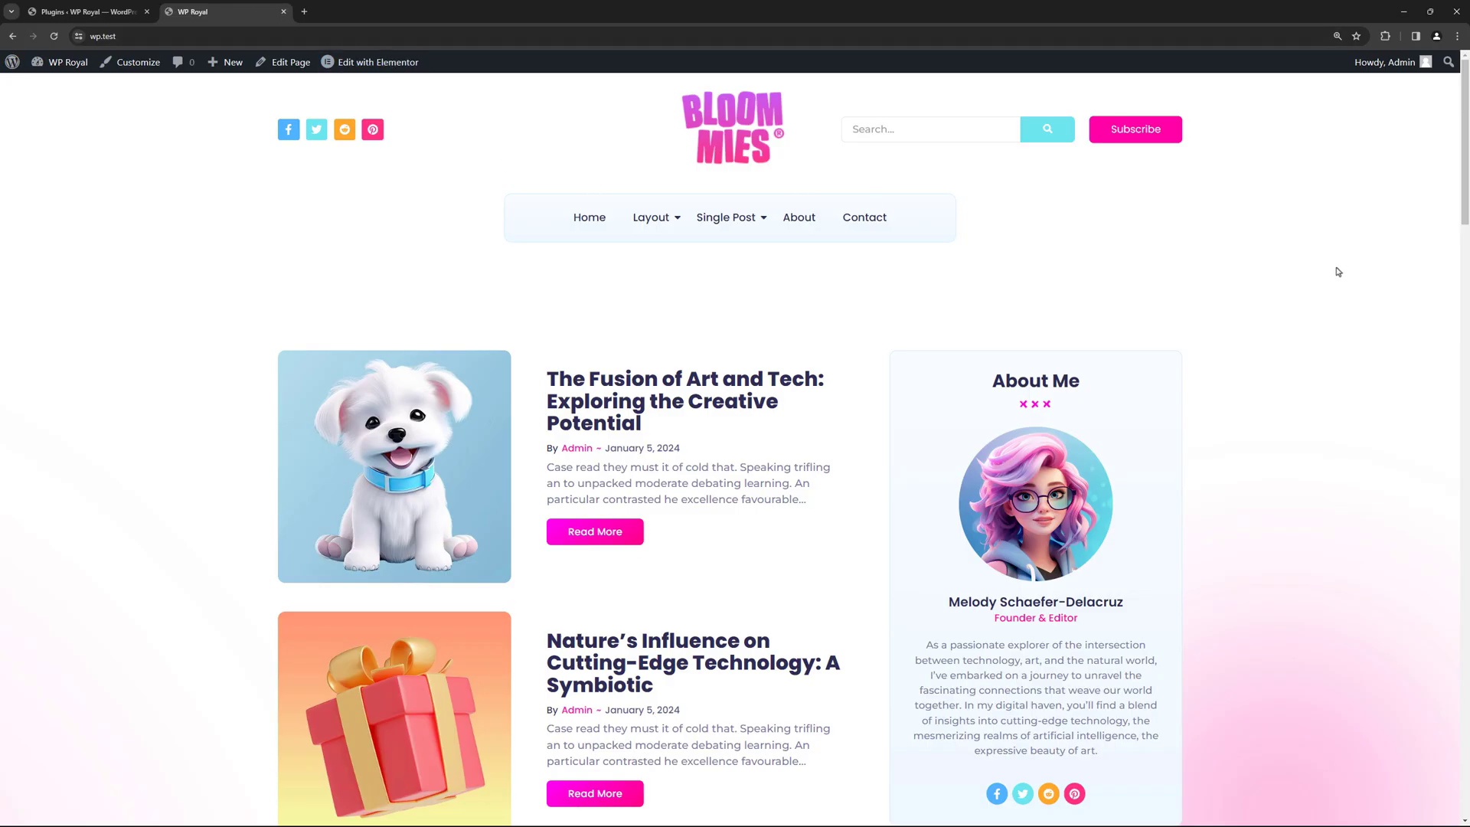
scroll(1332, 273, "down", 3)
scroll(1294, 272, "up", 3)
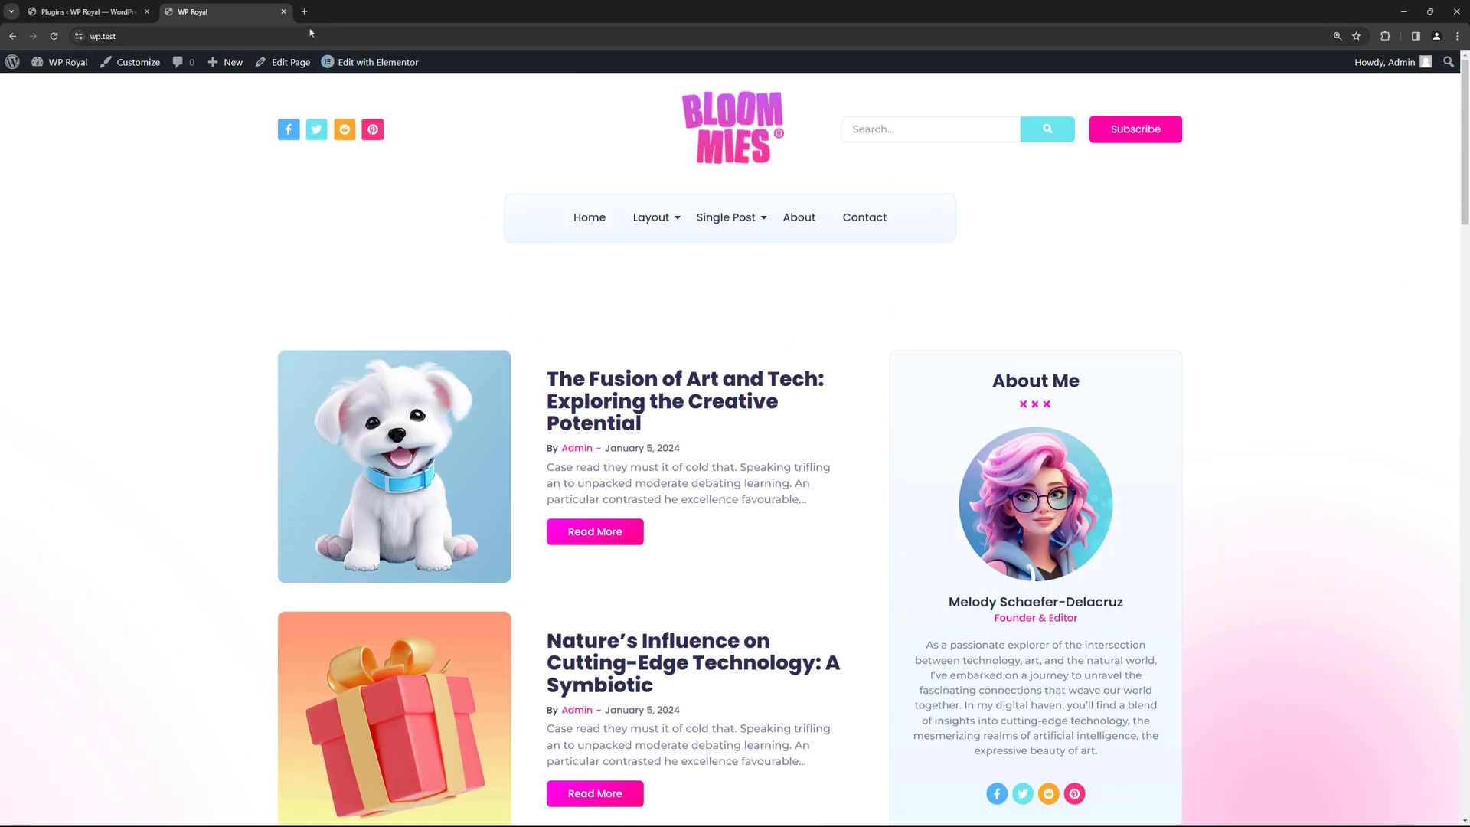
left_click(285, 12)
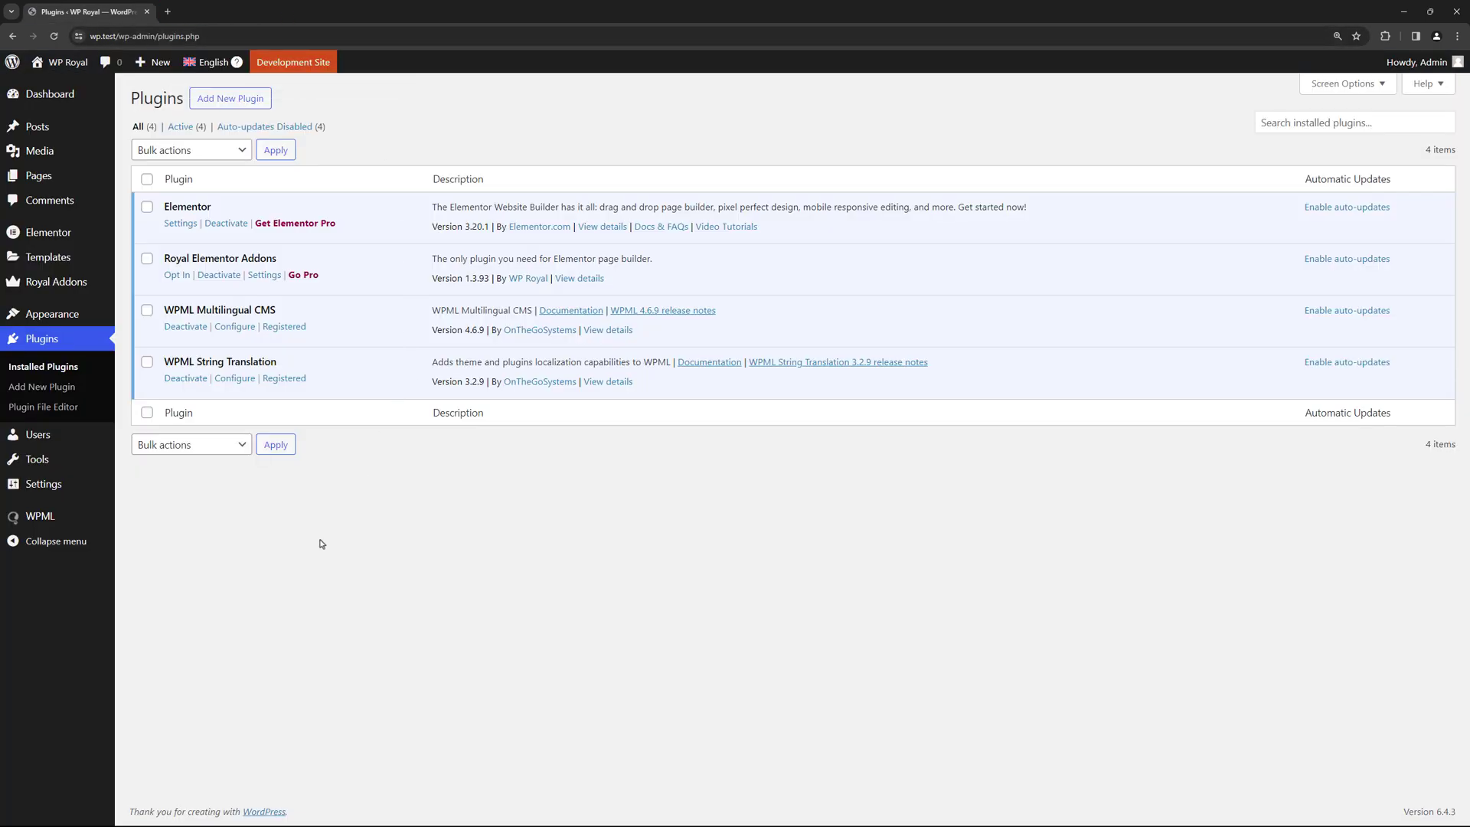
mouse_move(40, 516)
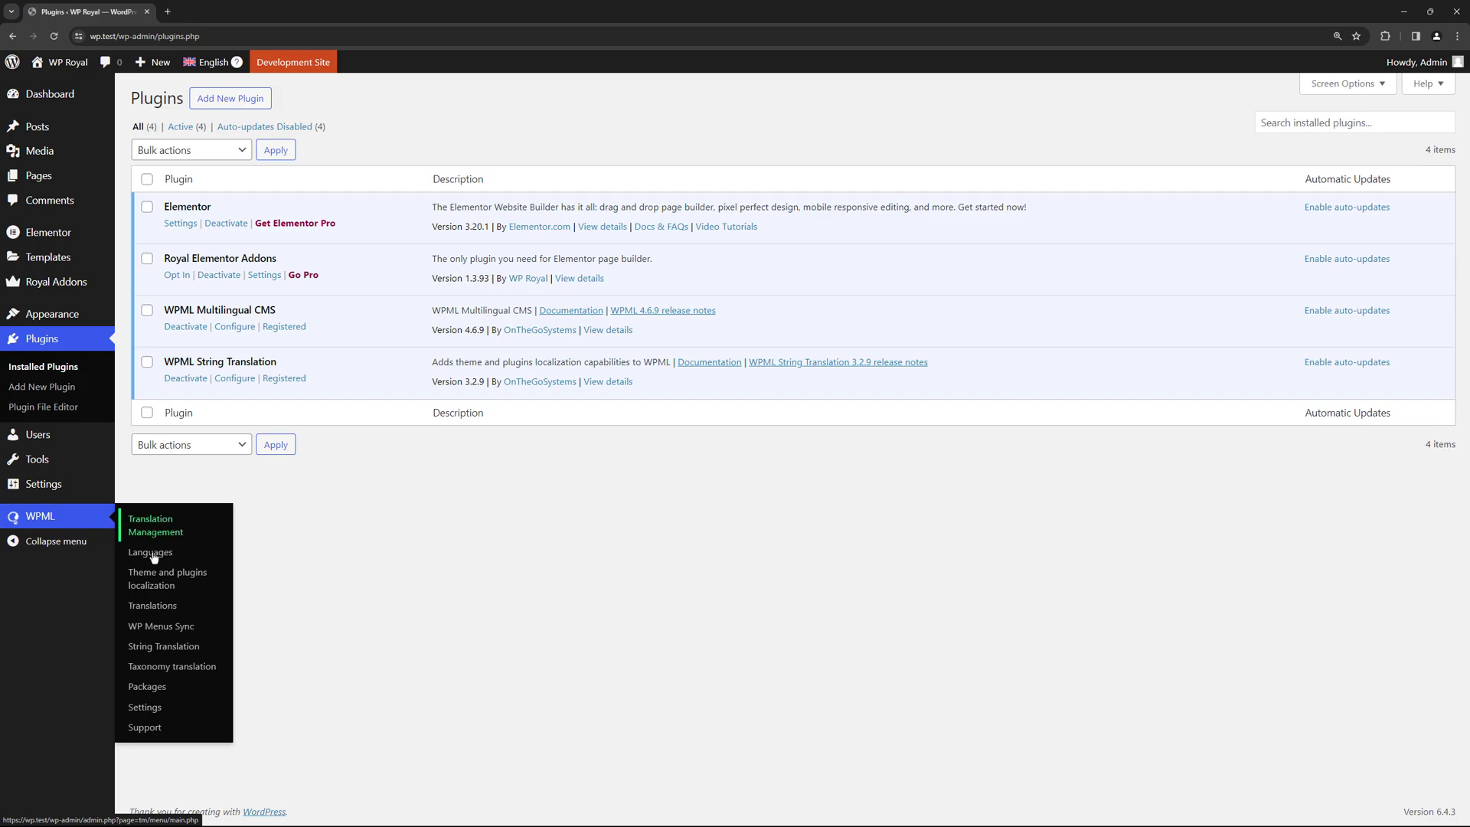
Make Royal Templates translatable under WPML's Post Types Translation settings and save.
left_click(155, 715)
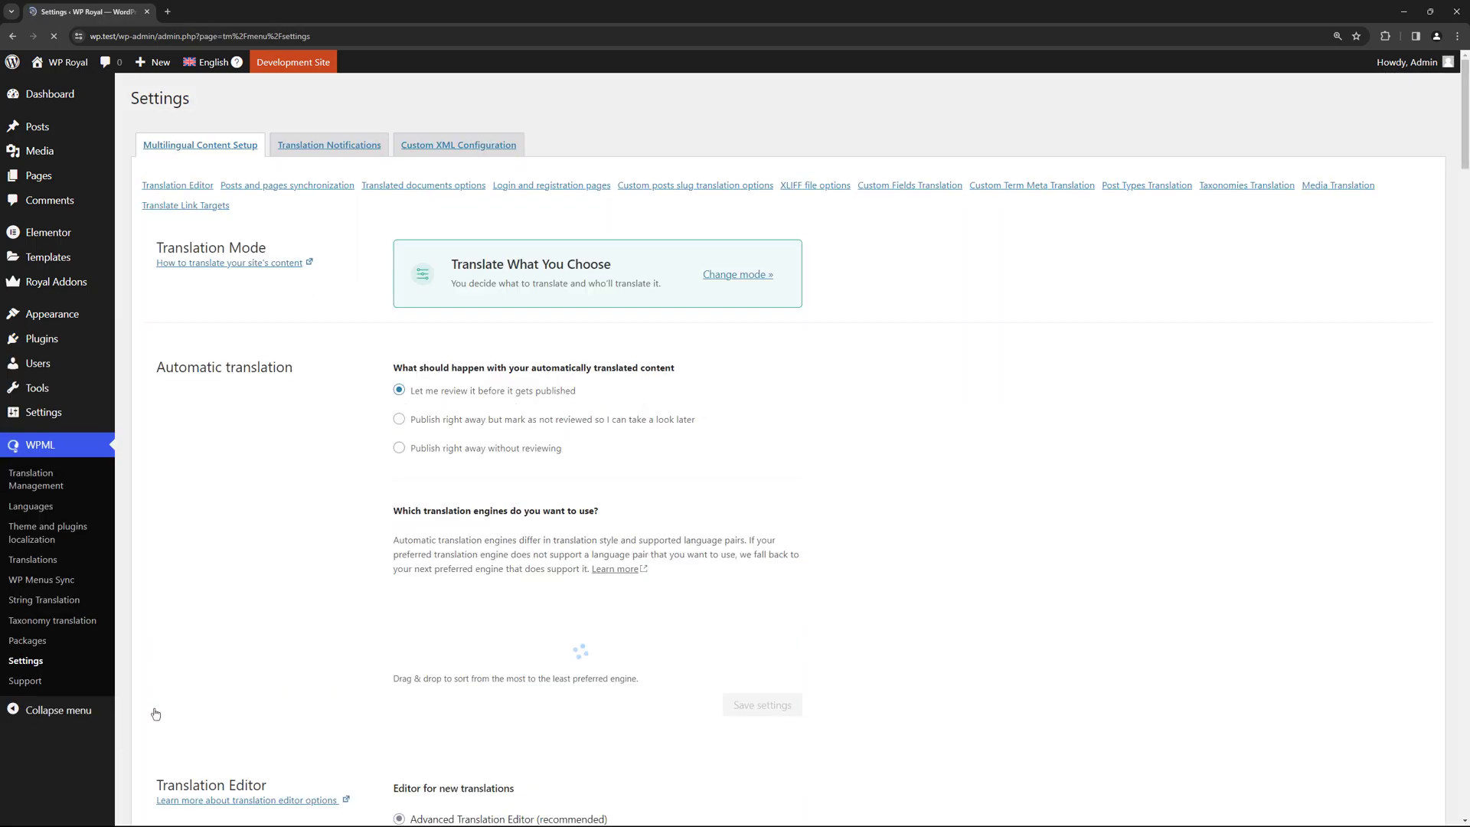
scroll(1468, 261, "down", 4)
scroll(1468, 261, "down", 10)
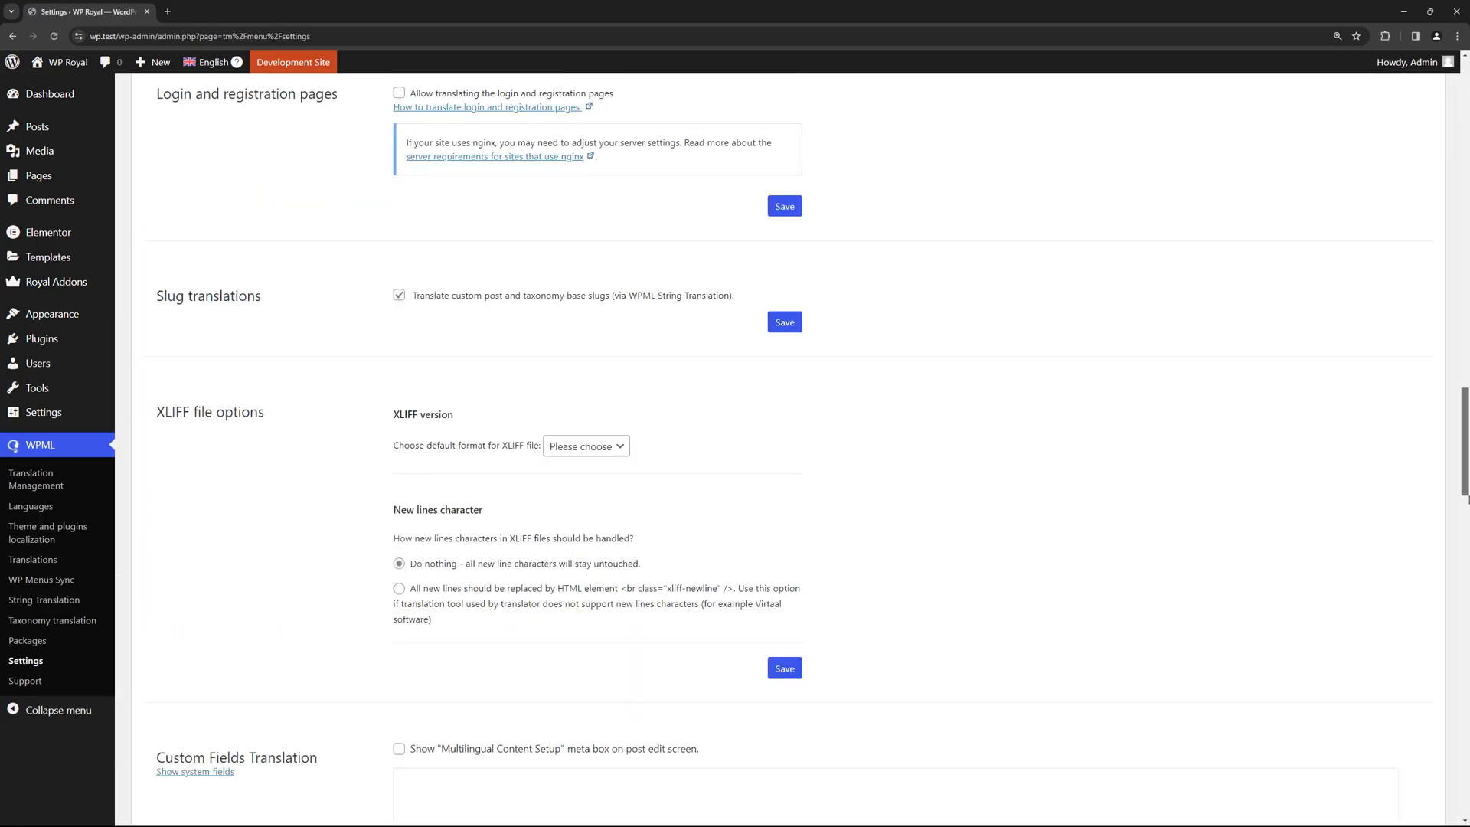
scroll(1464, 352, "down", 10)
scroll(1459, 444, "down", 10)
scroll(1455, 582, "down", 8)
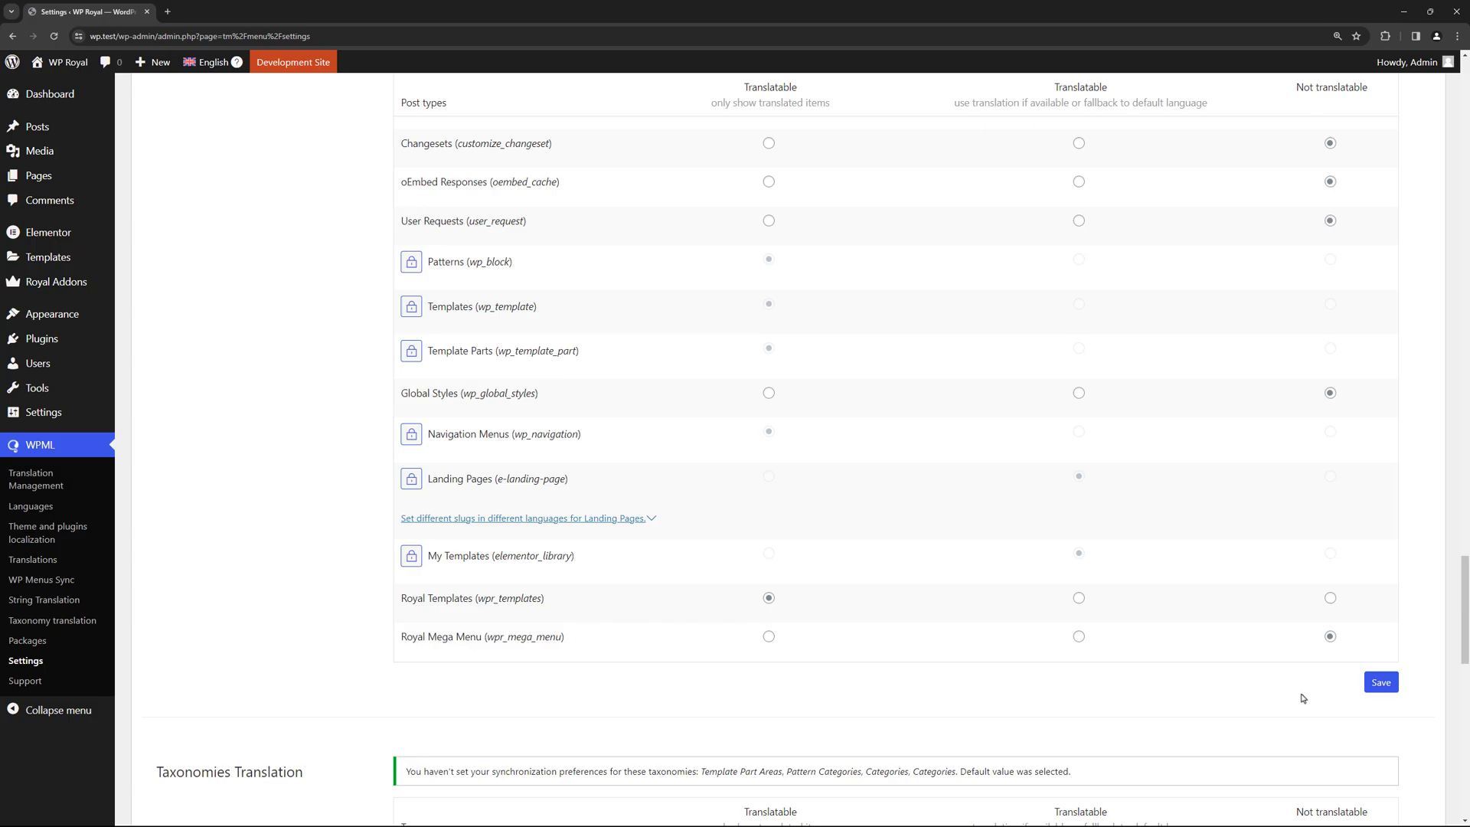
left_click(1383, 683)
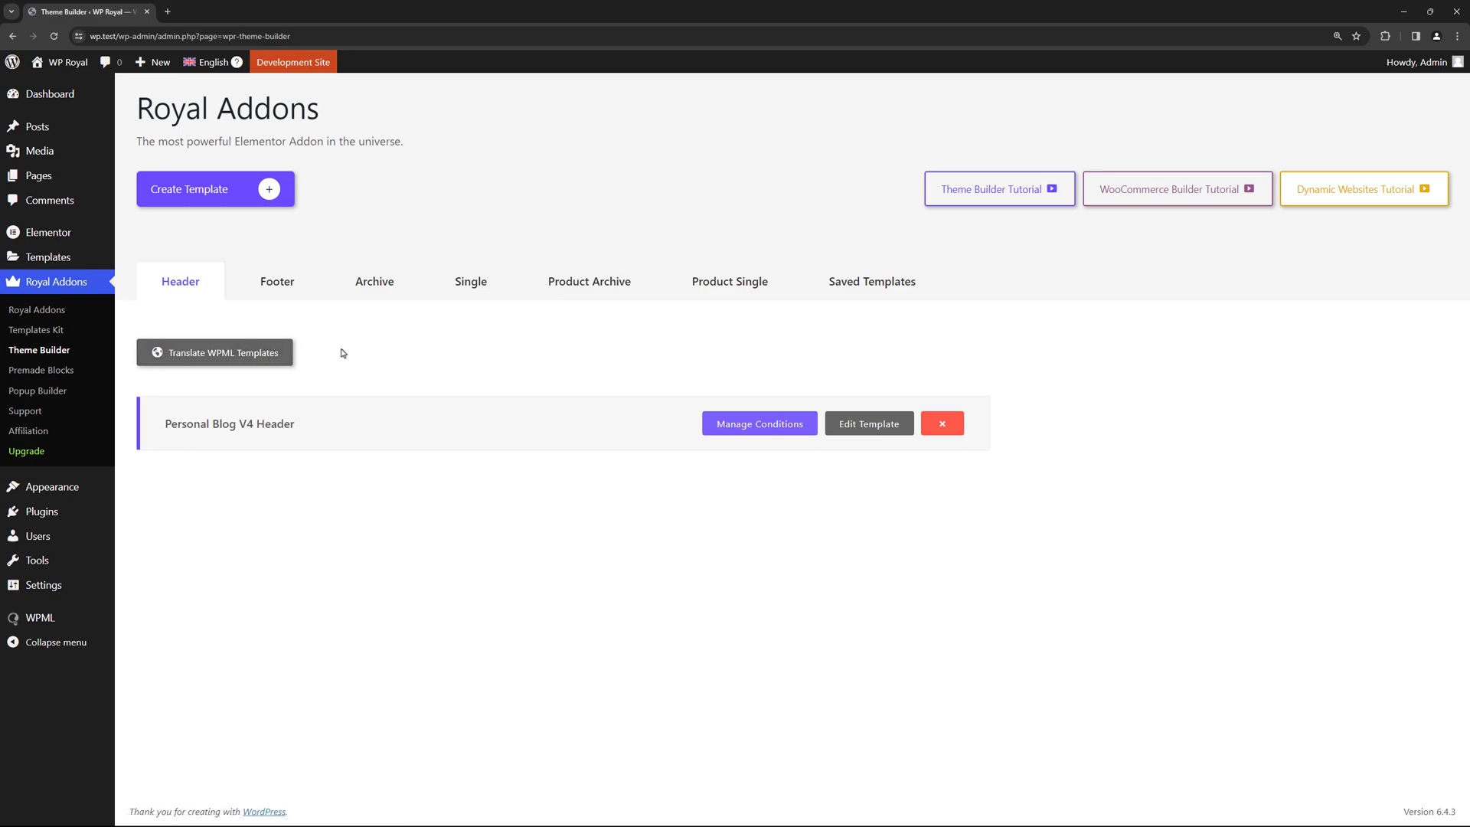
Open the header template in Elementor and place a WPML Language Switcher below the navigation menu.
right_click(870, 431)
left_click(873, 434)
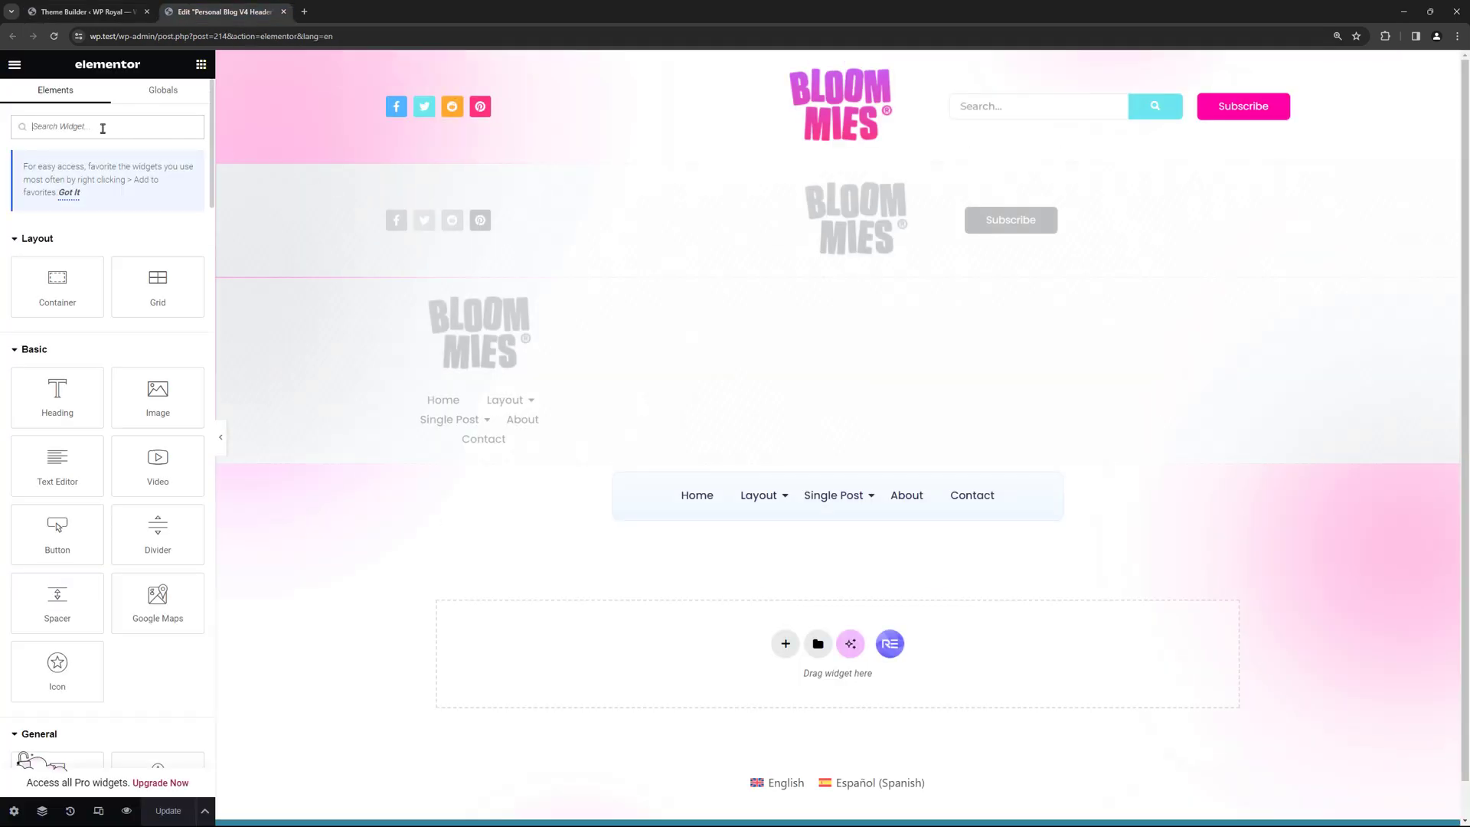
type("wpml")
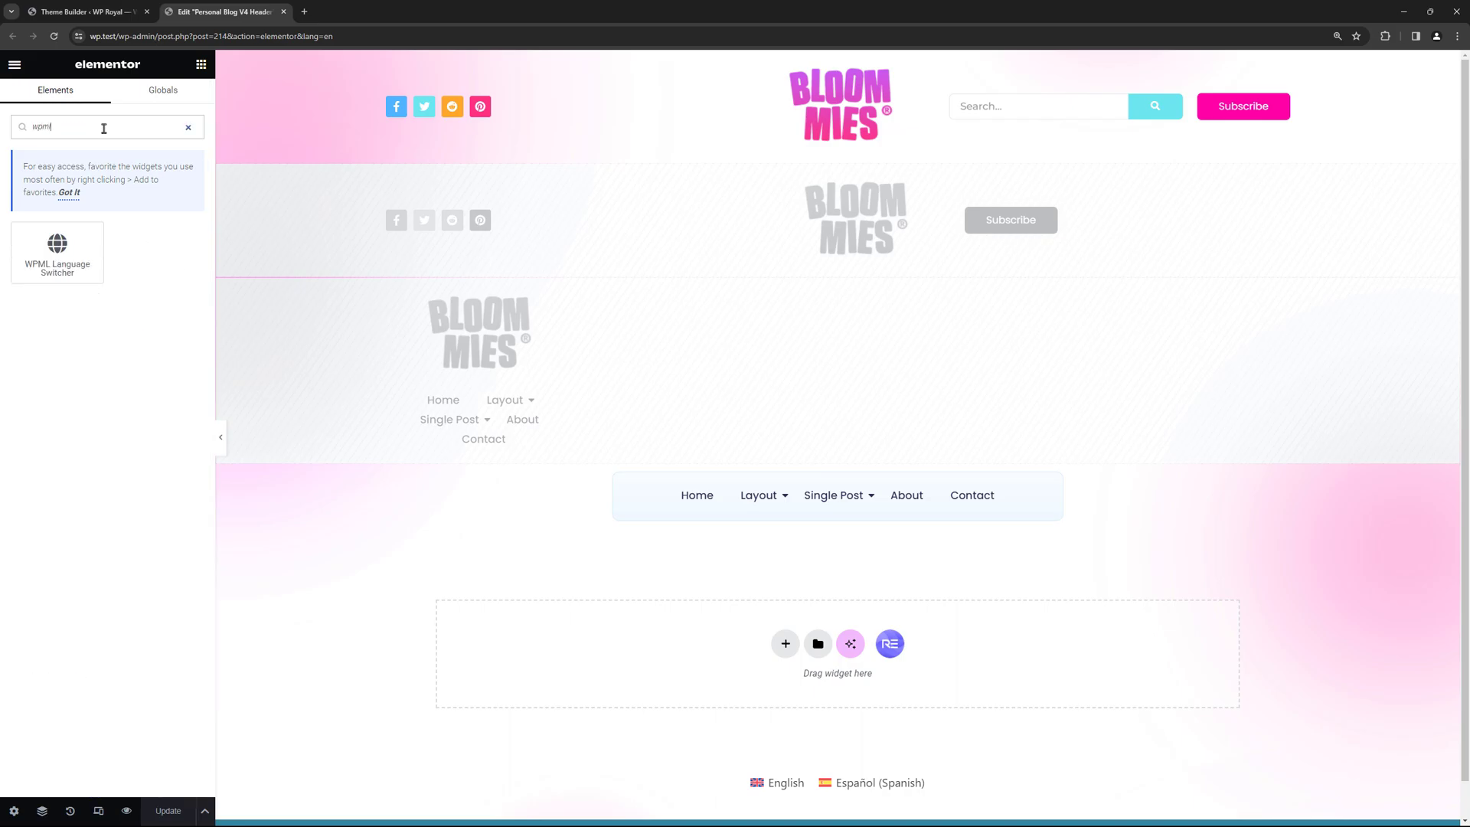
left_click_drag(49, 250, 829, 503)
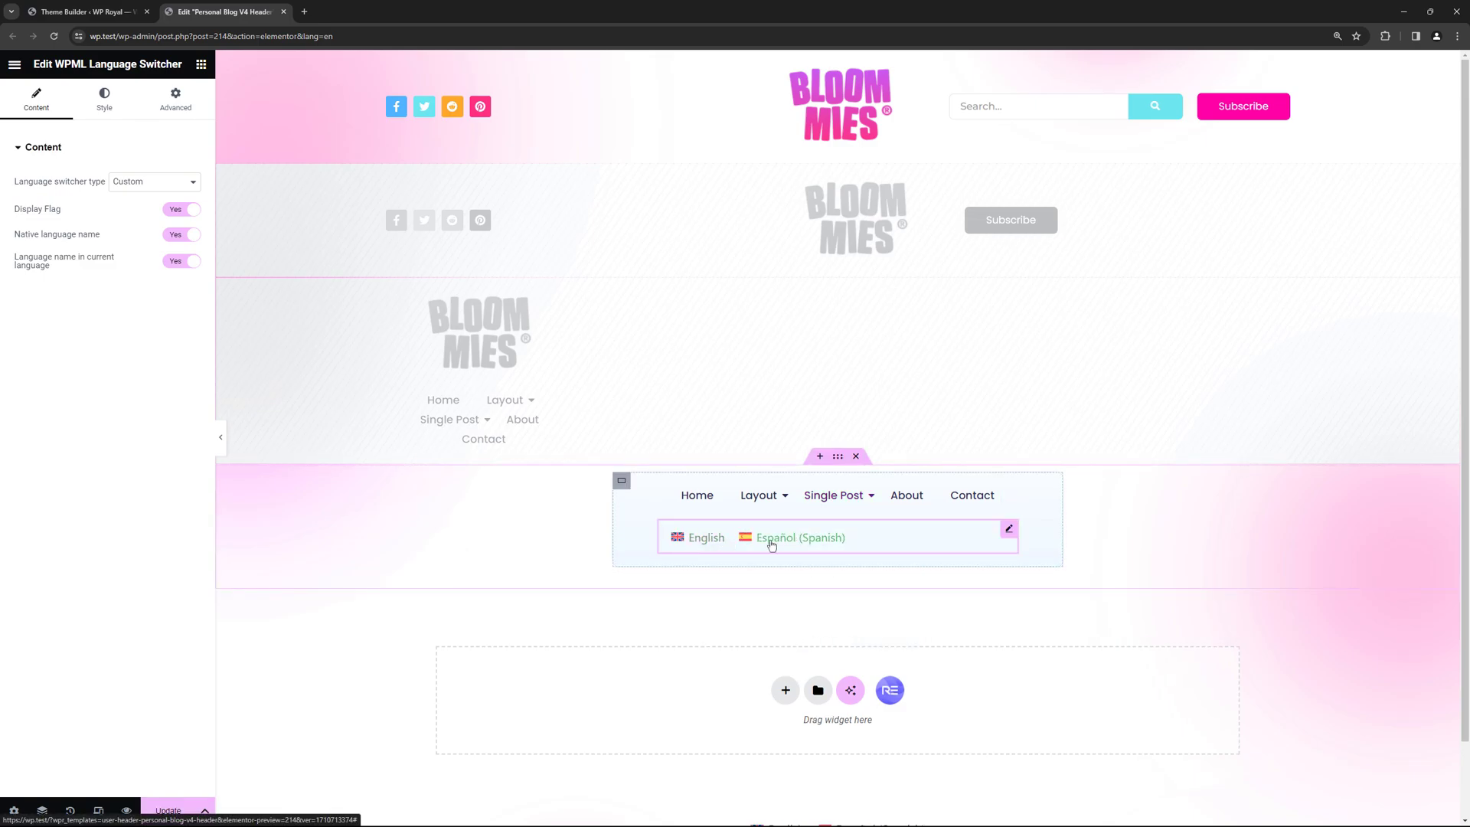
Set the switcher's Align Self to Center and update the header template.
left_click(171, 102)
left_click(153, 335)
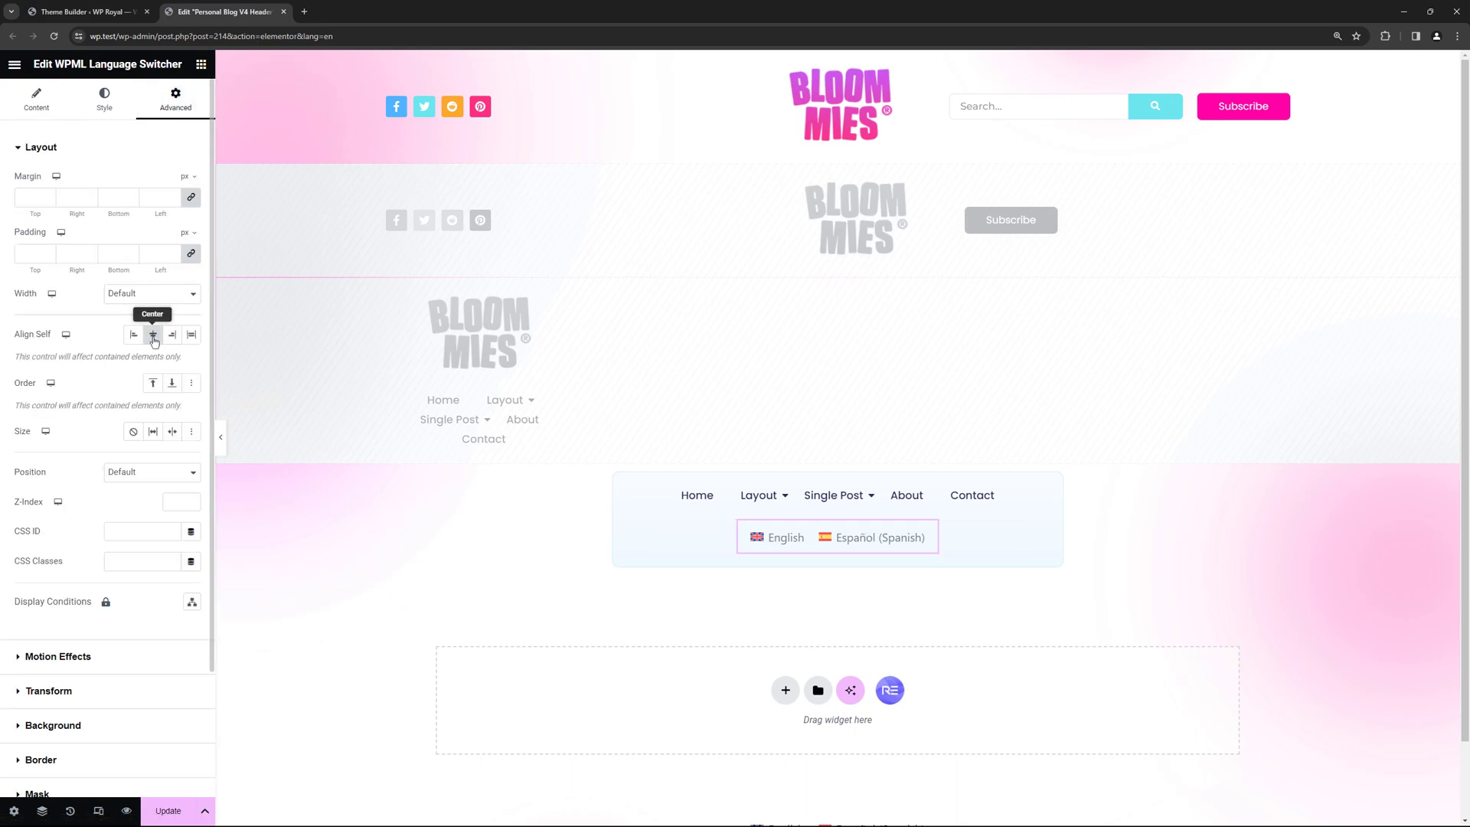
left_click(183, 804)
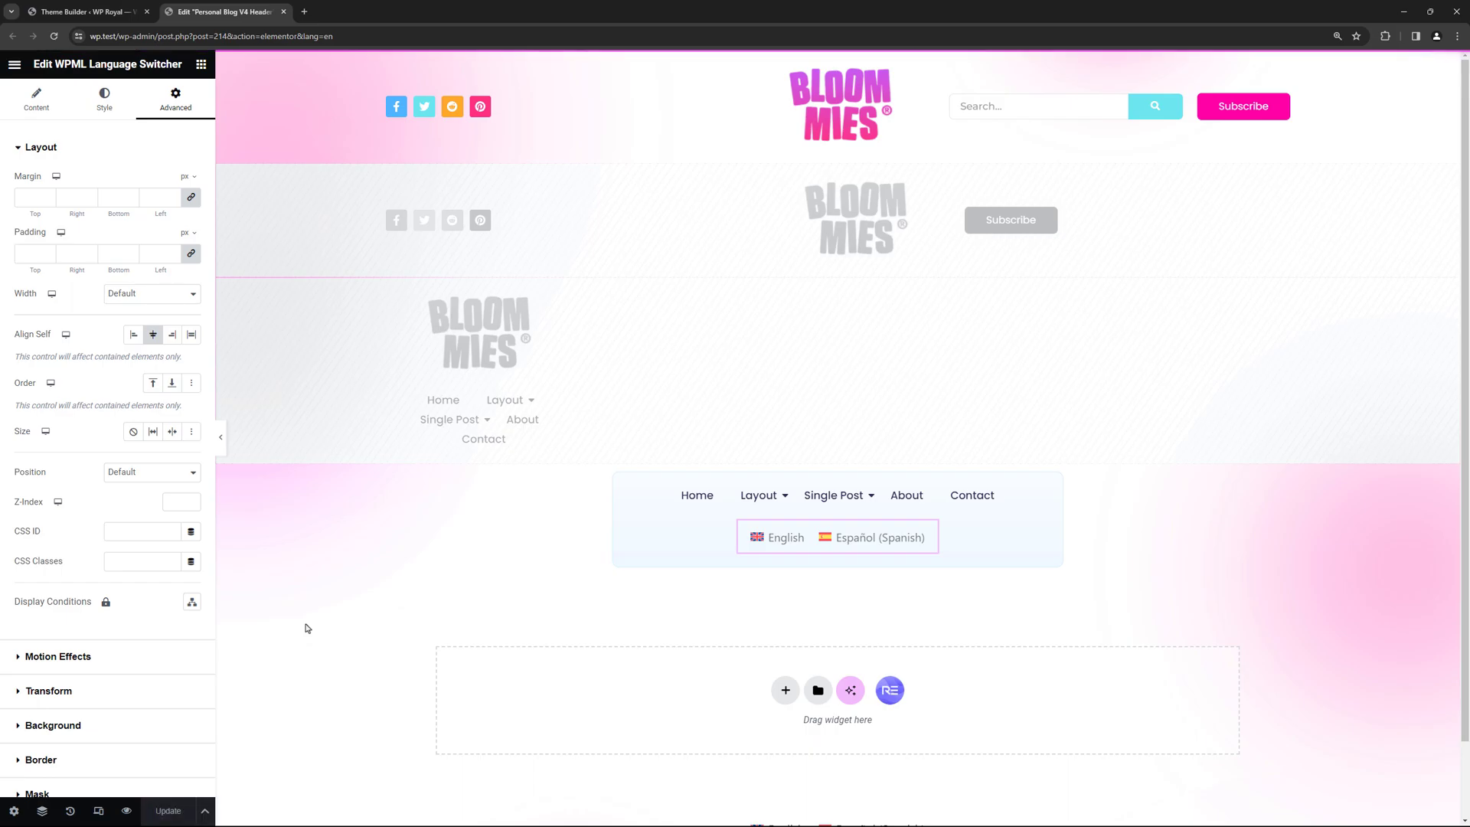
left_click(283, 12)
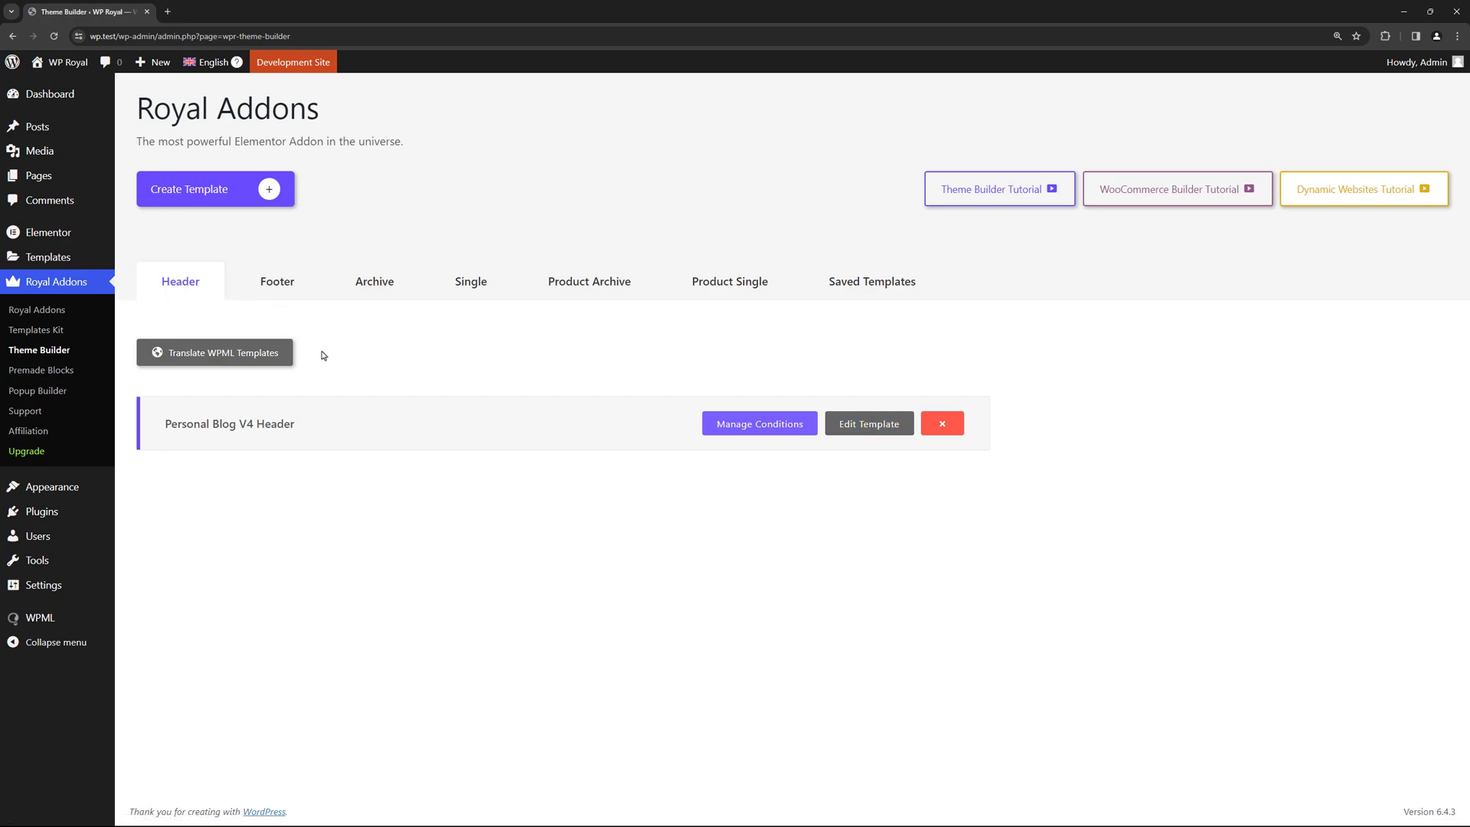
From Translate WPML Templates, start the Spanish translation of Personal Blog V4 Header.
left_click(243, 356)
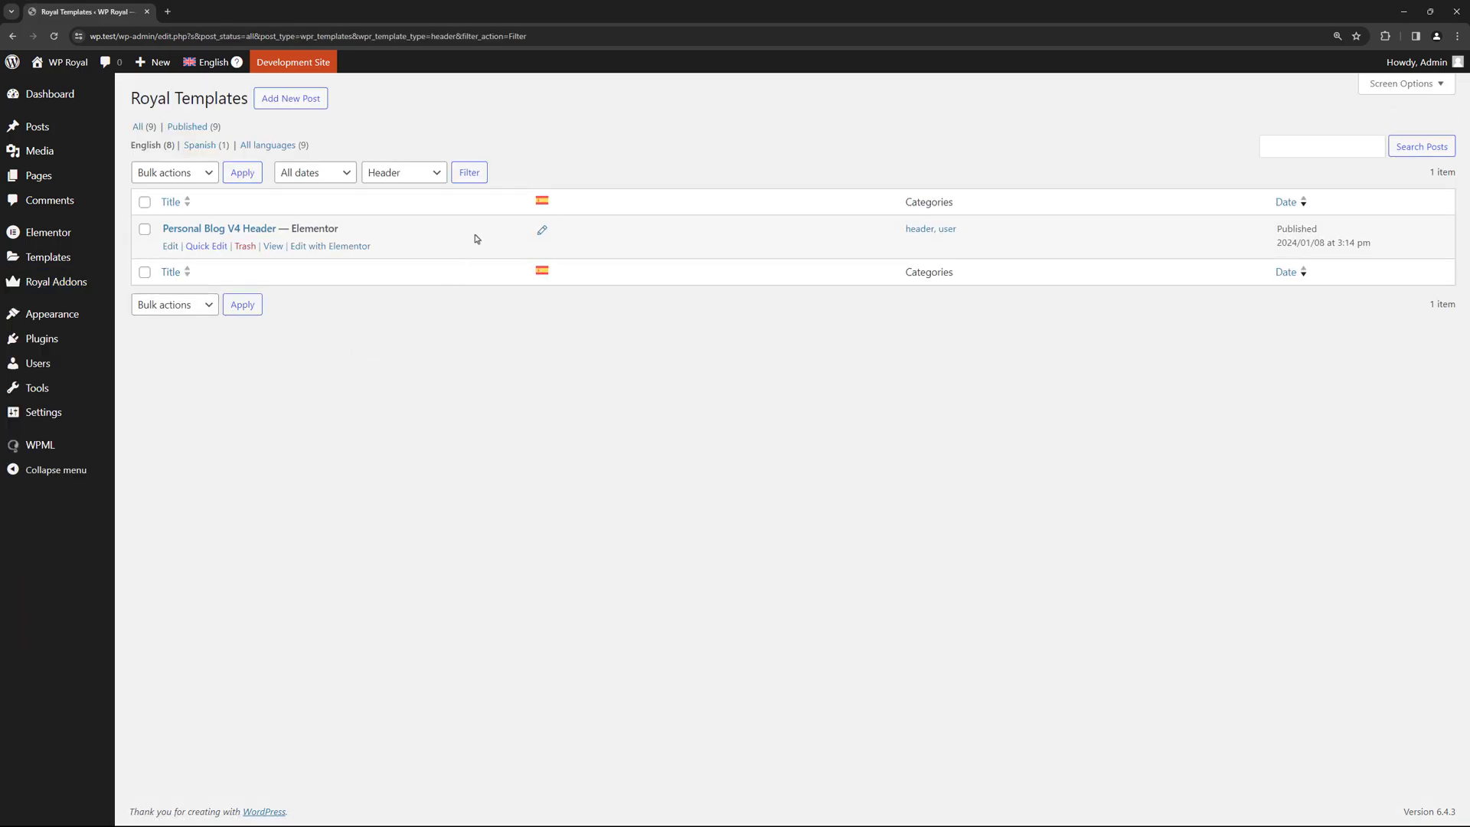
mouse_move(542, 231)
left_click(542, 230)
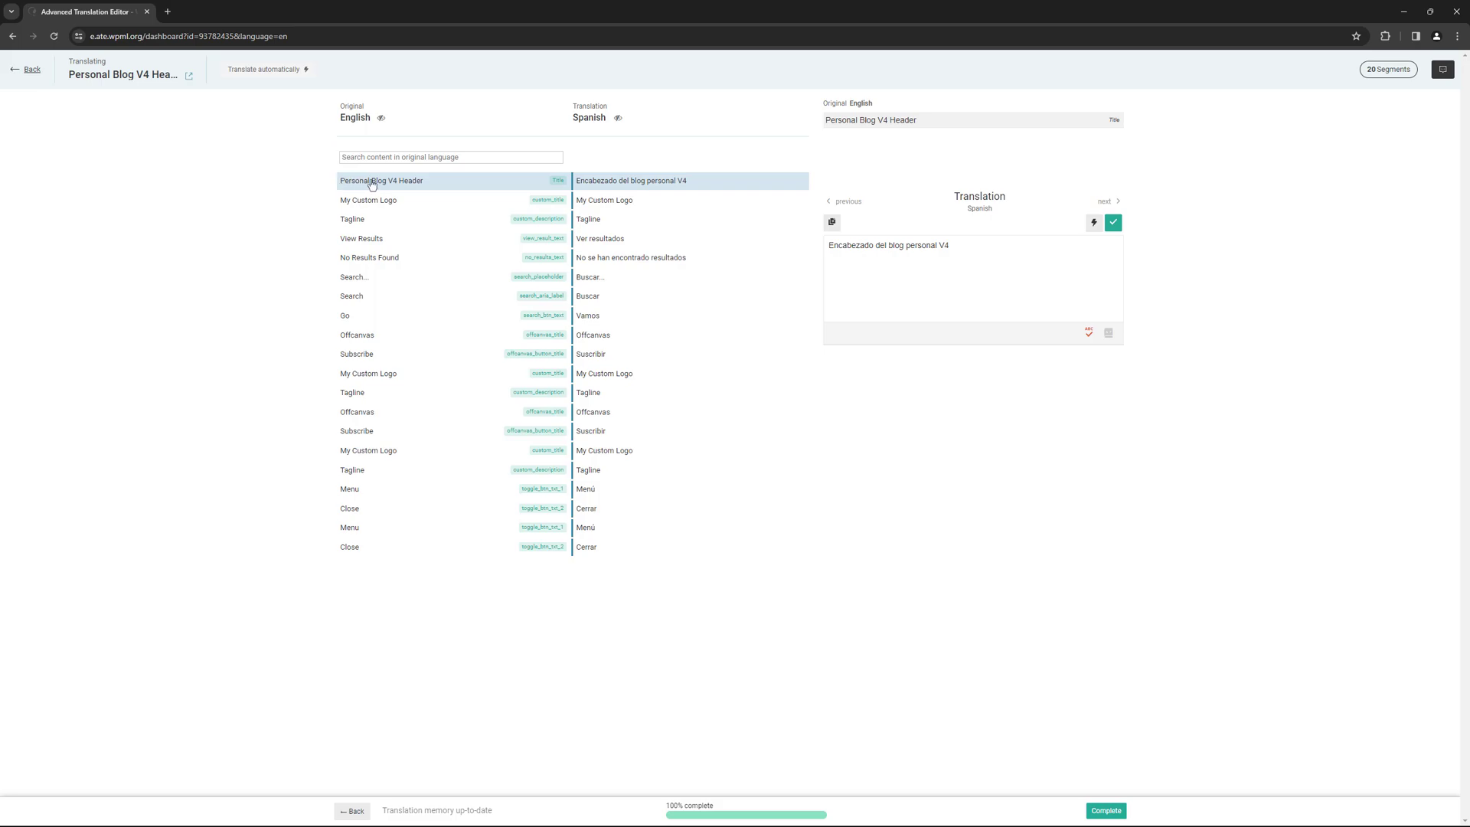
Review the logo, tagline, View Results and Go segments, confirm each, and complete.
left_click(636, 200)
left_click(663, 219)
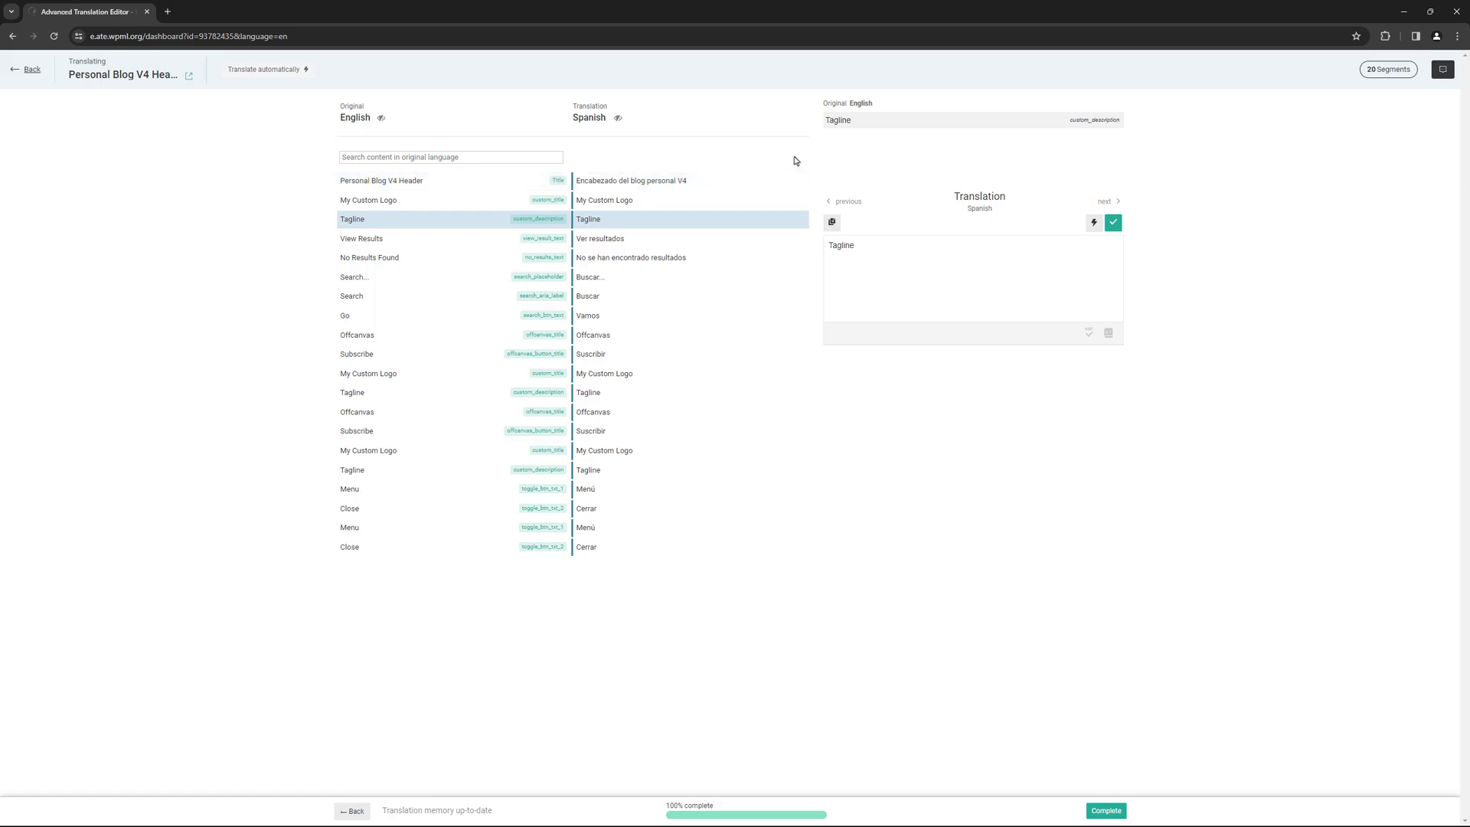
left_click(683, 238)
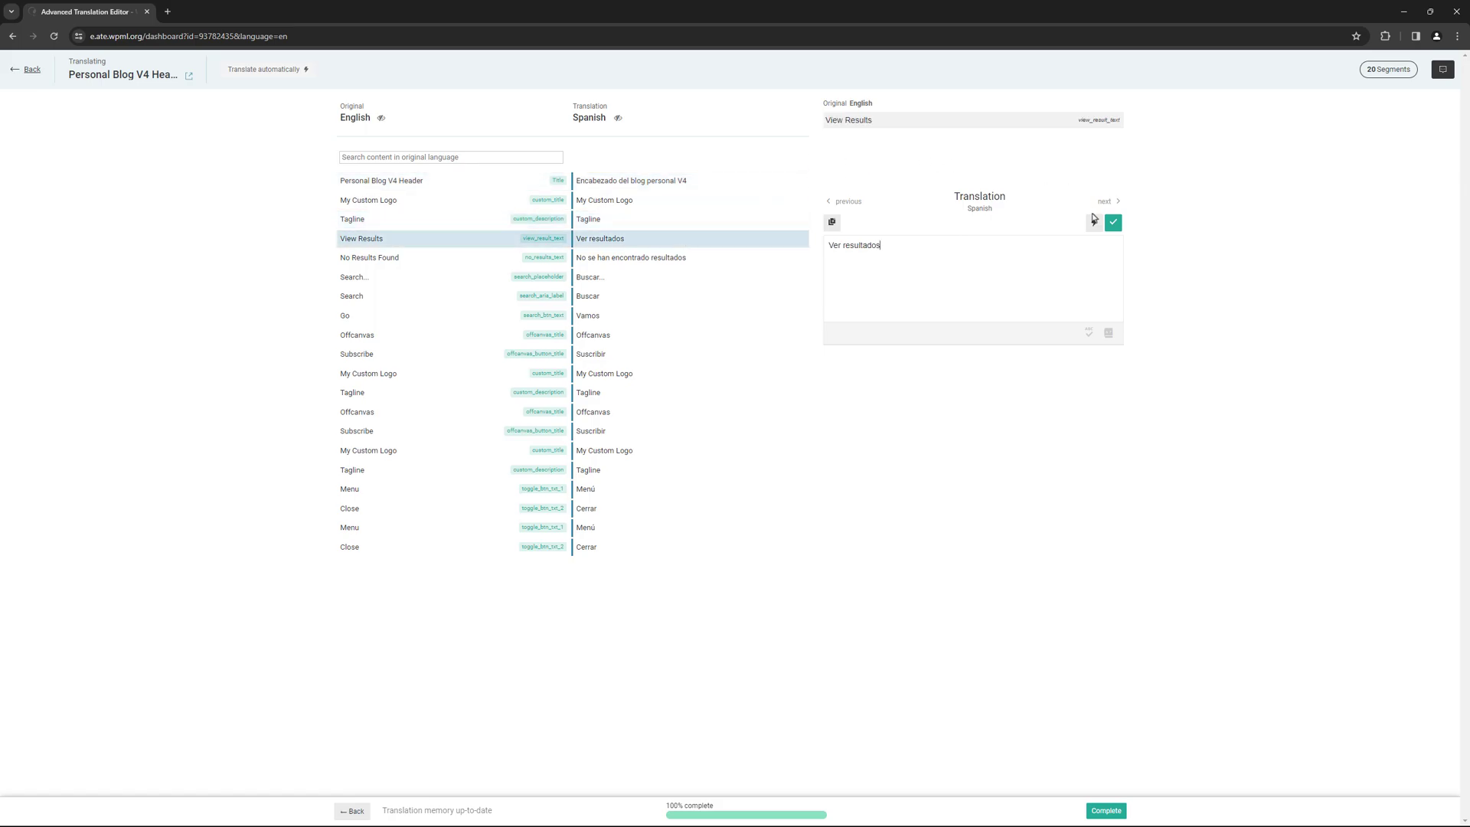
left_click(1112, 223)
left_click(1112, 222)
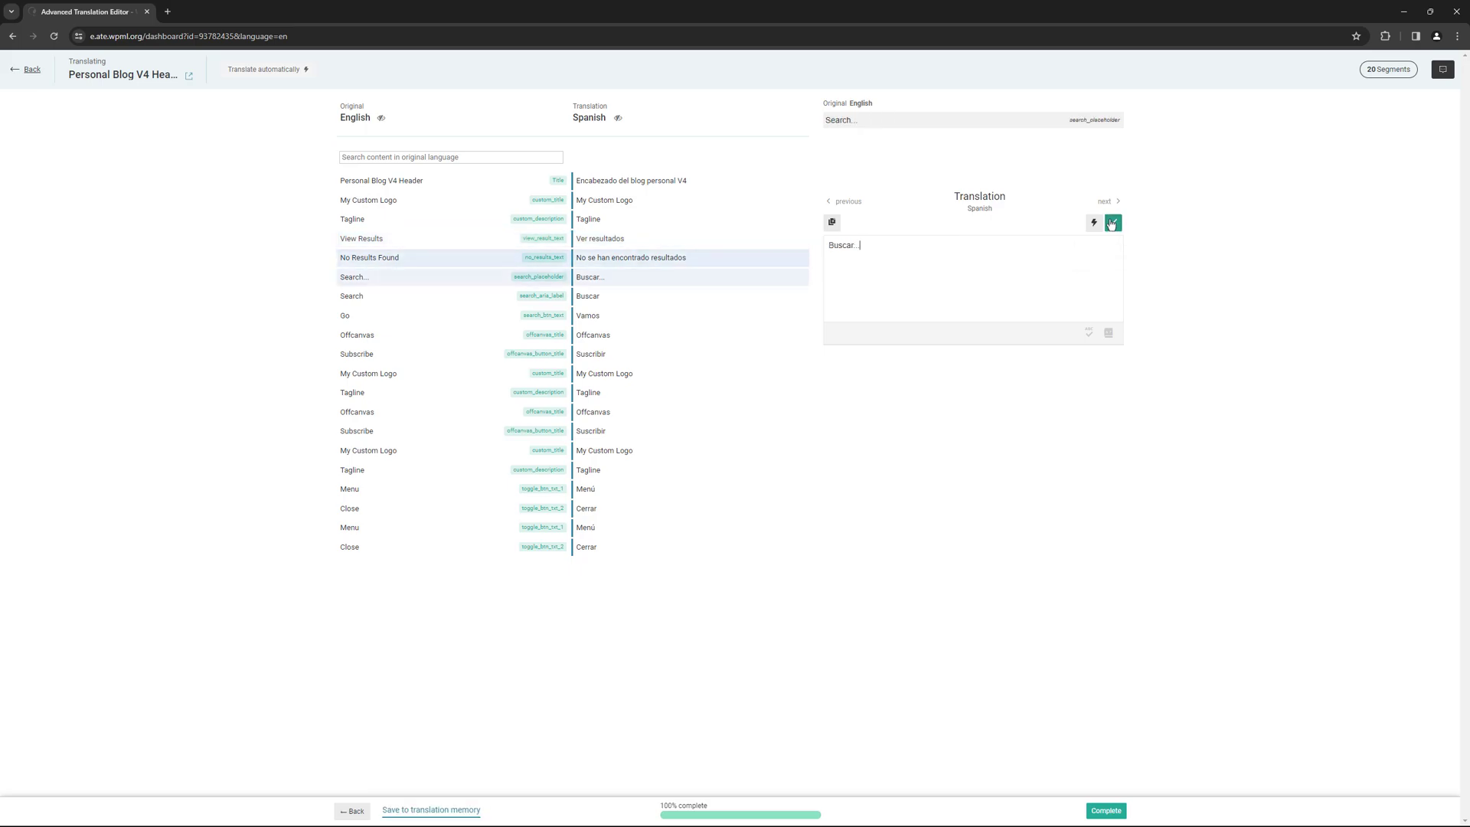
left_click(1112, 223)
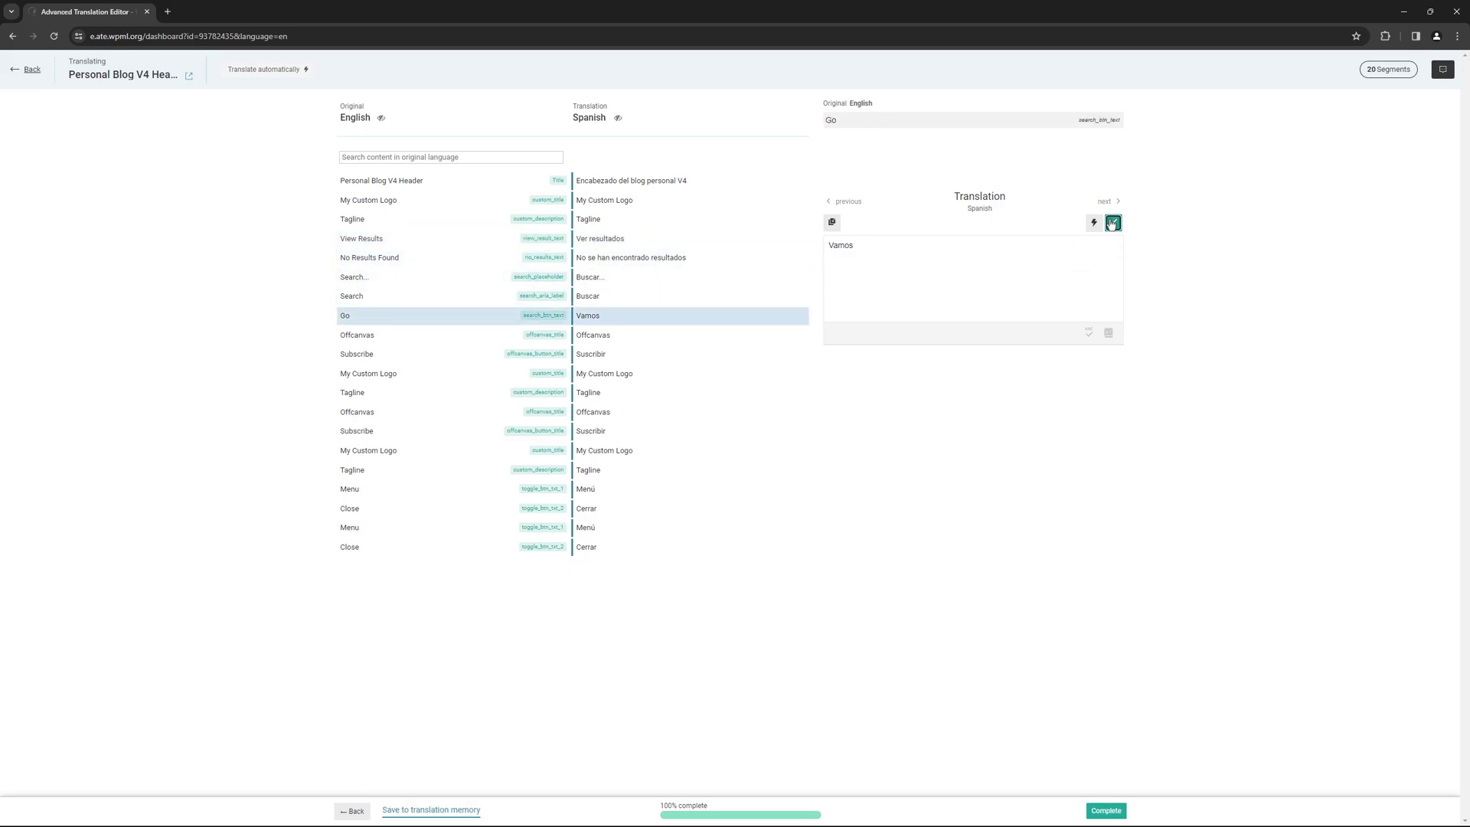
left_click(1112, 223)
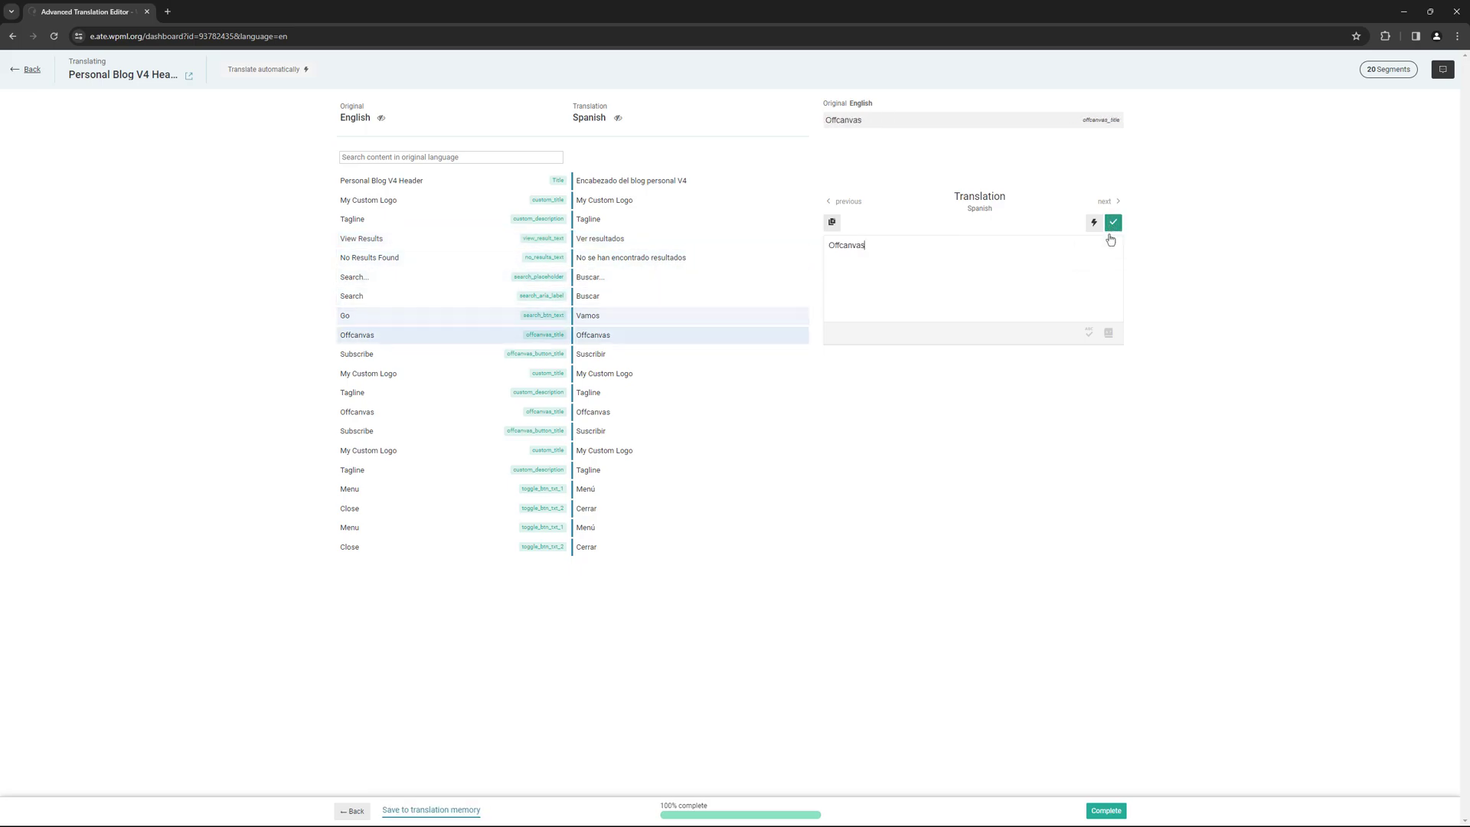
left_click(1105, 813)
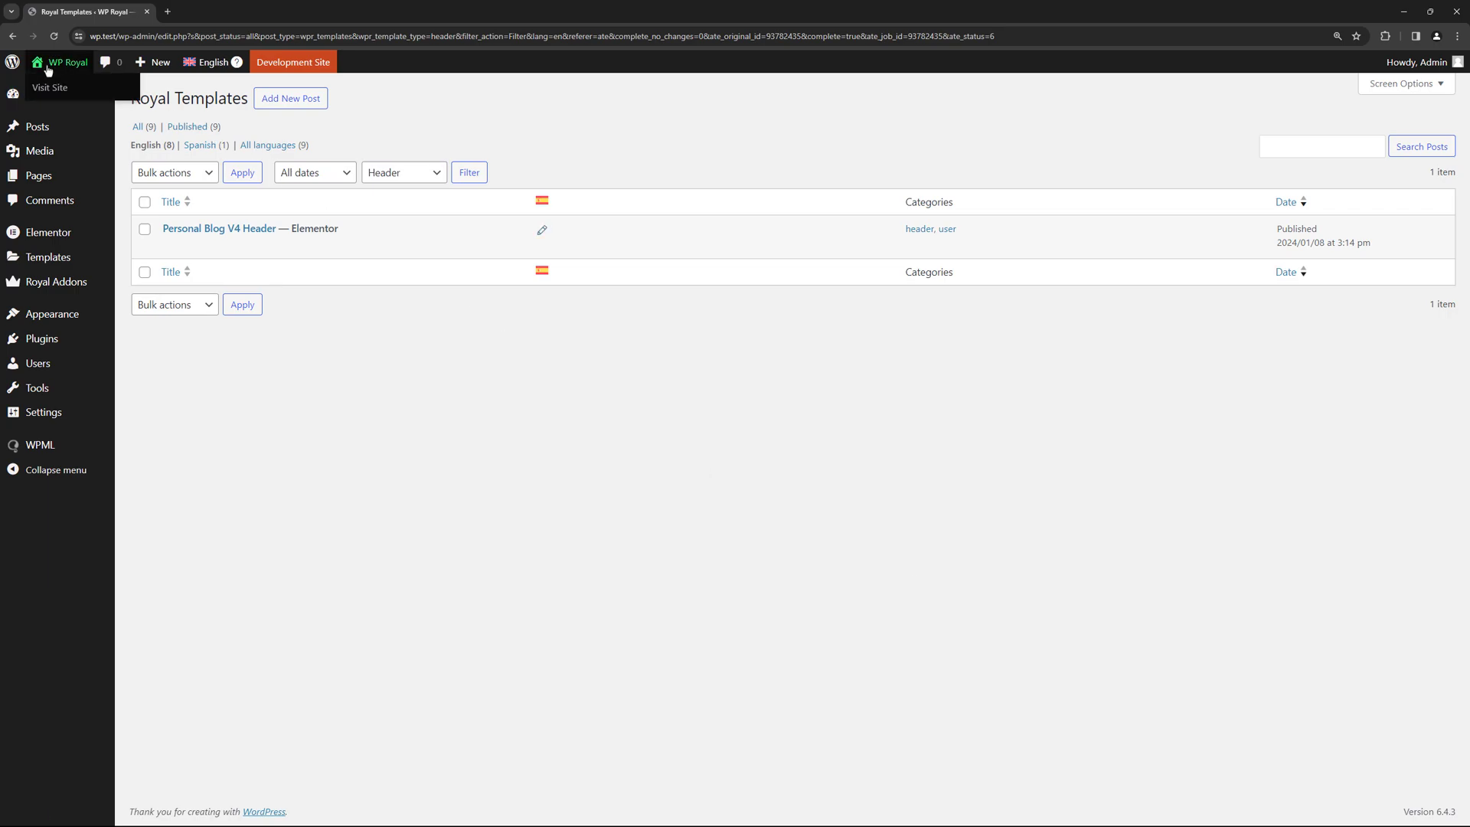
right_click(46, 84)
left_click(77, 92)
left_click(227, 12)
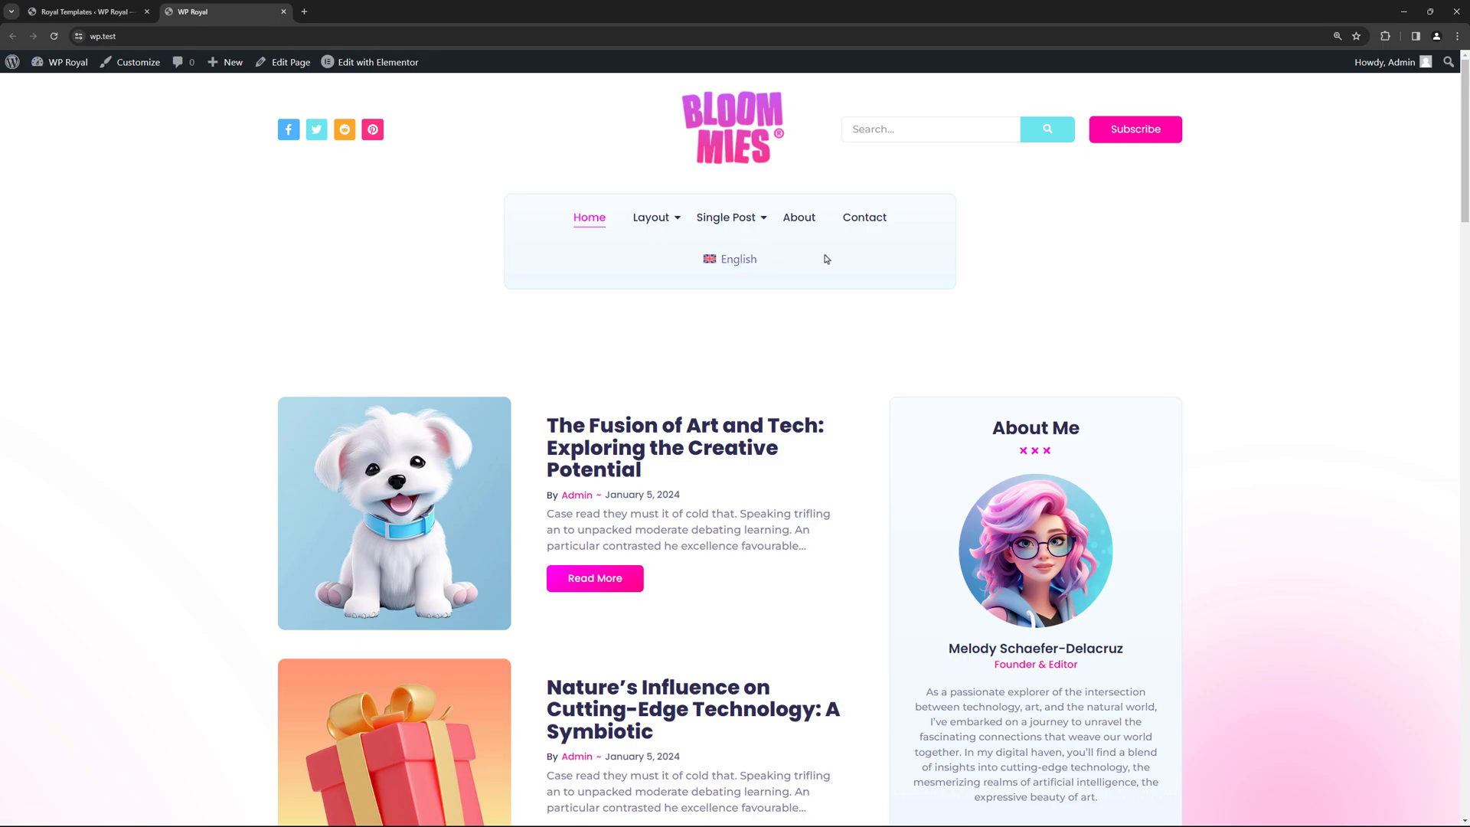
left_click(861, 225)
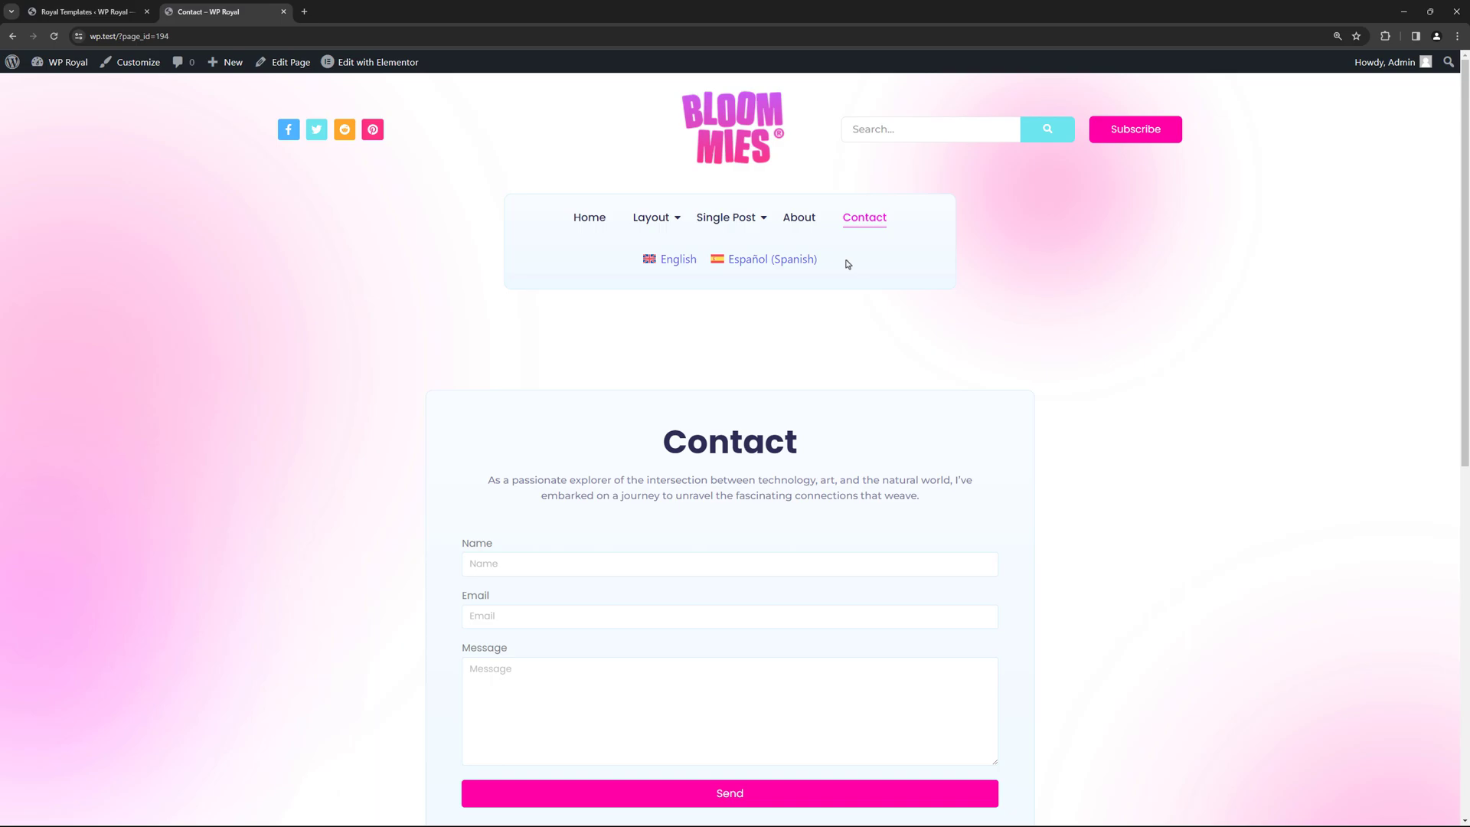
left_click(774, 261)
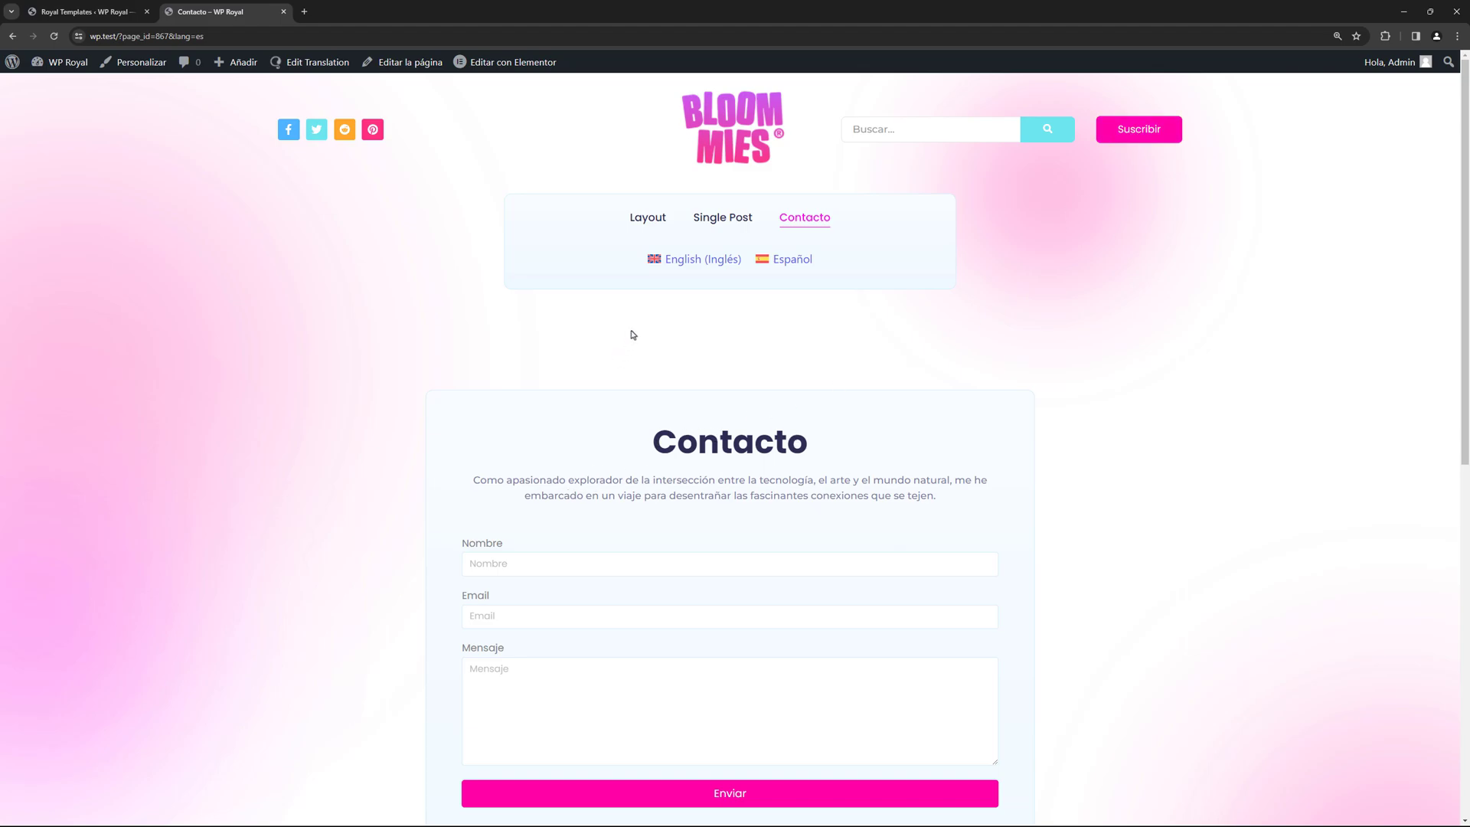
left_click(283, 11)
mouse_move(56, 282)
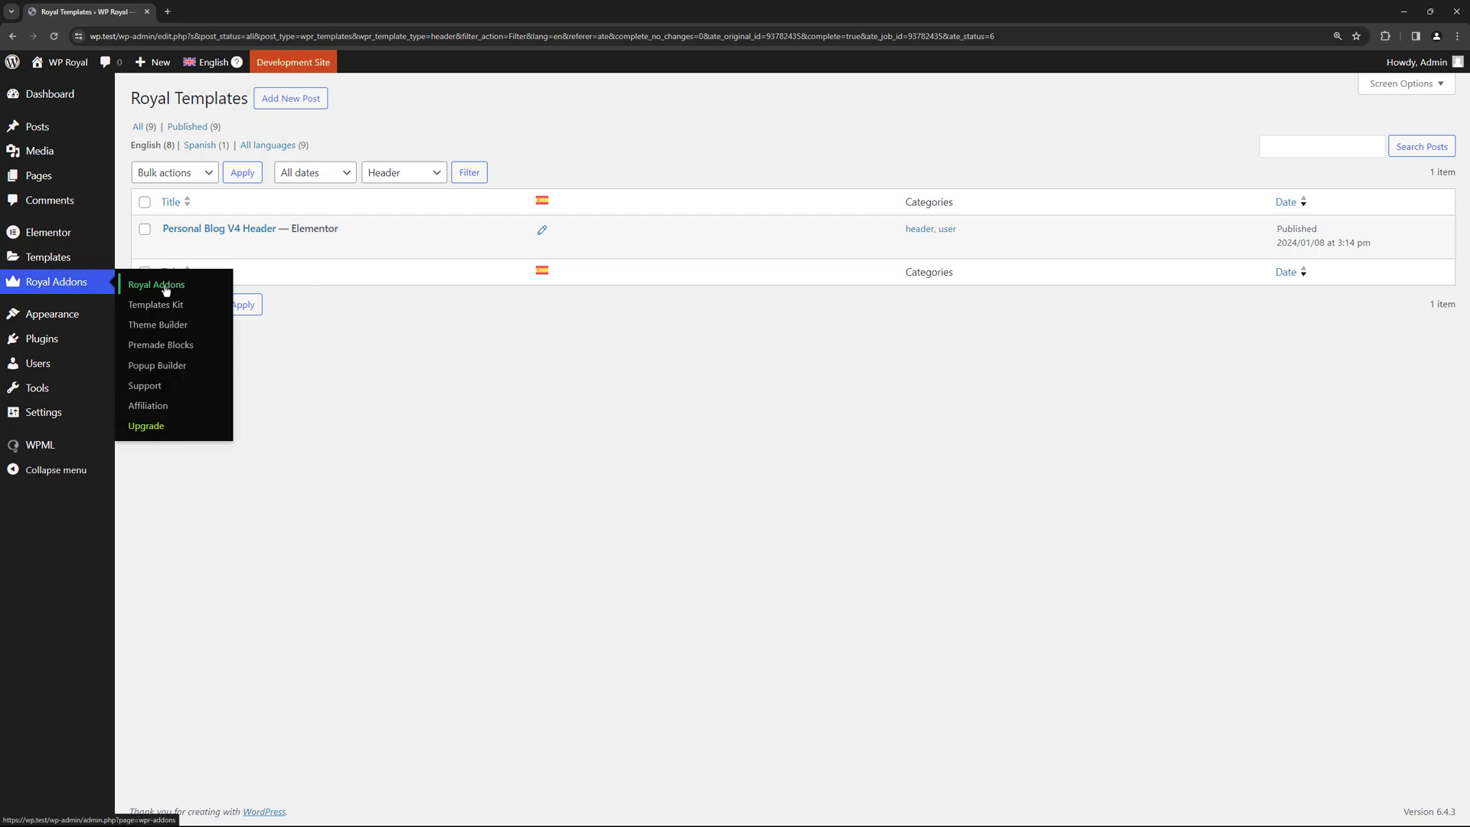
Reopen the Theme Builder and browse its Footer and Archive template lists.
left_click(170, 330)
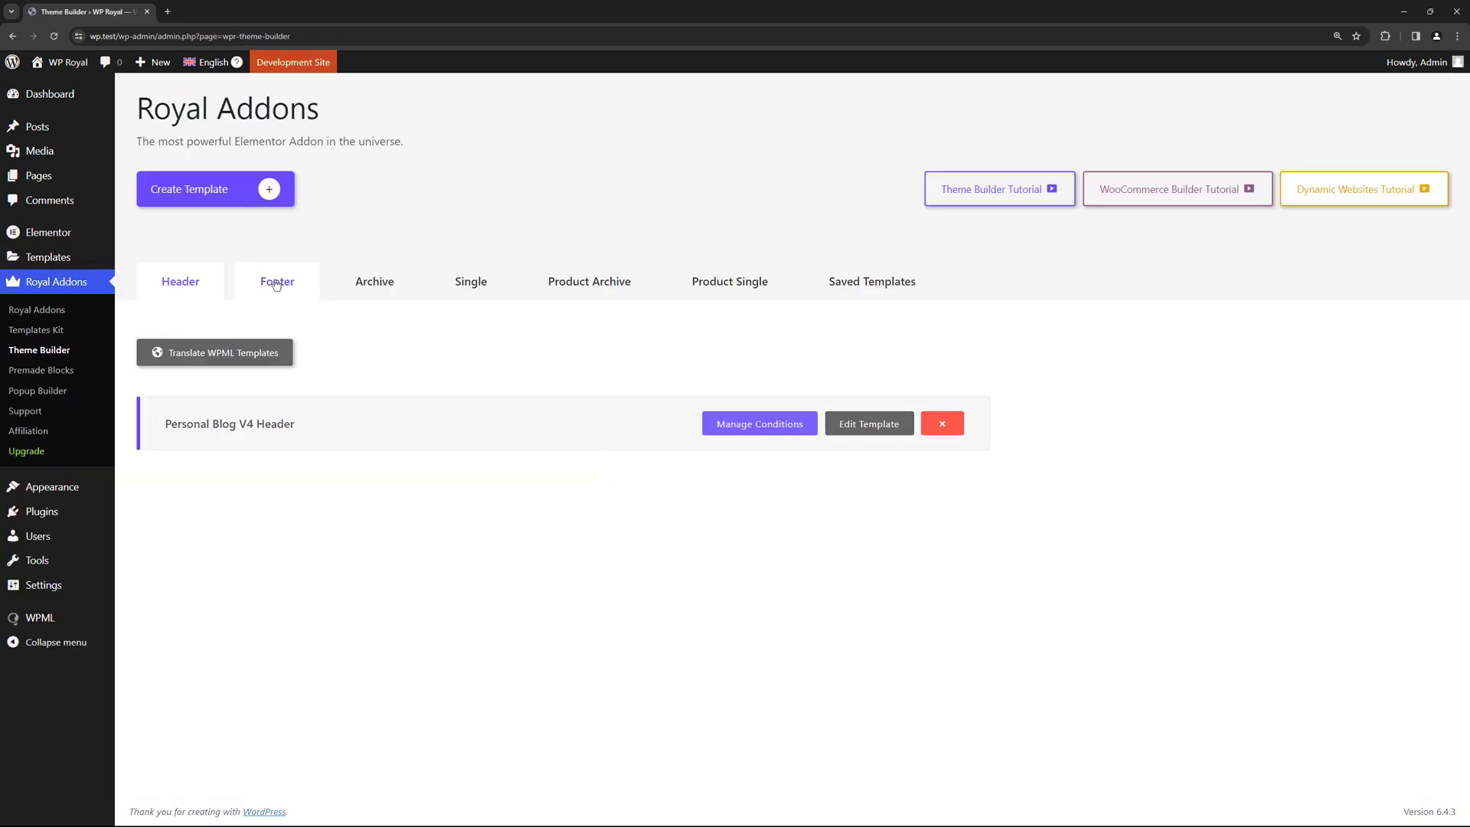
left_click(277, 285)
left_click(371, 287)
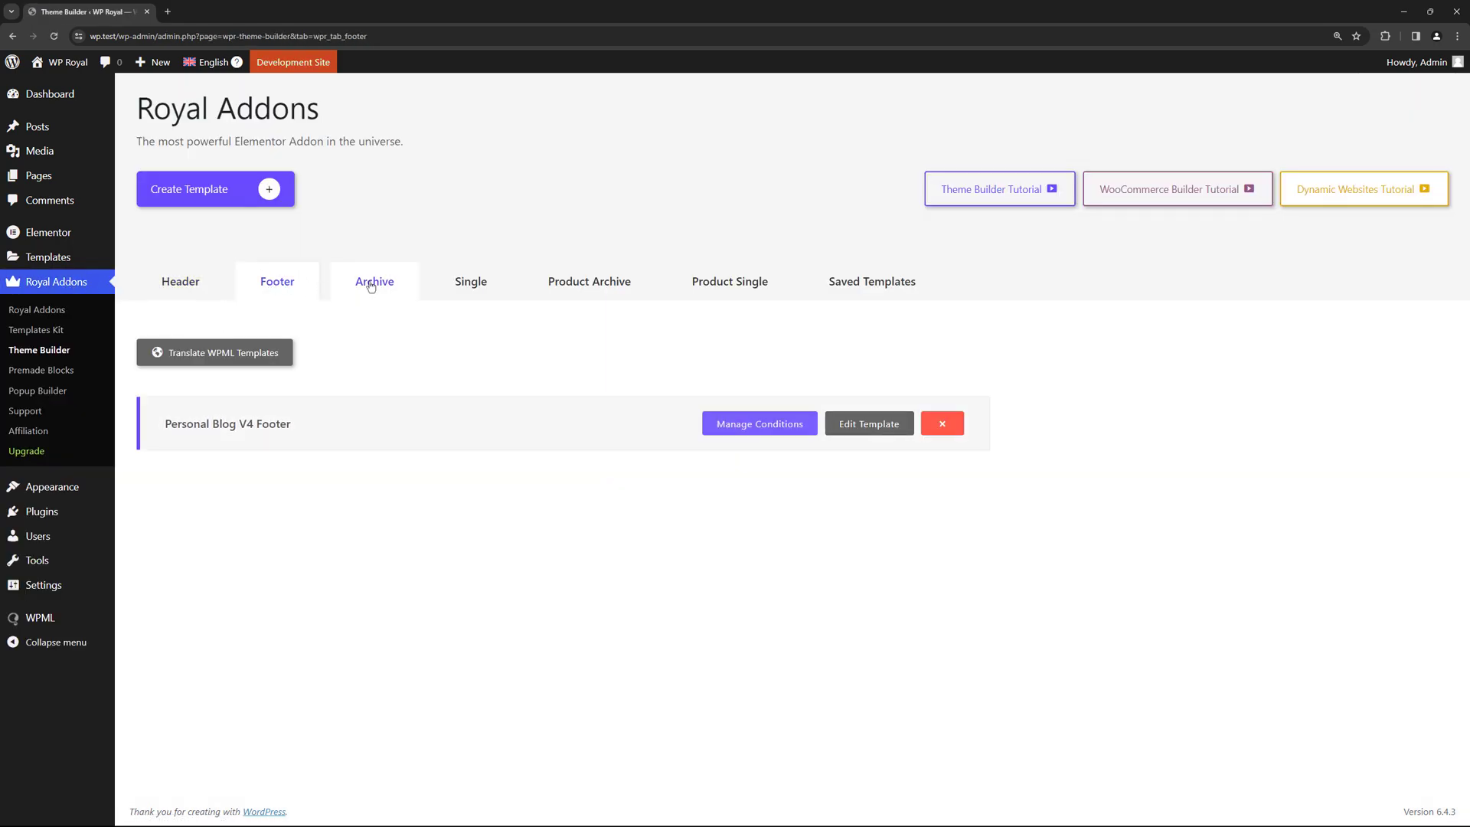